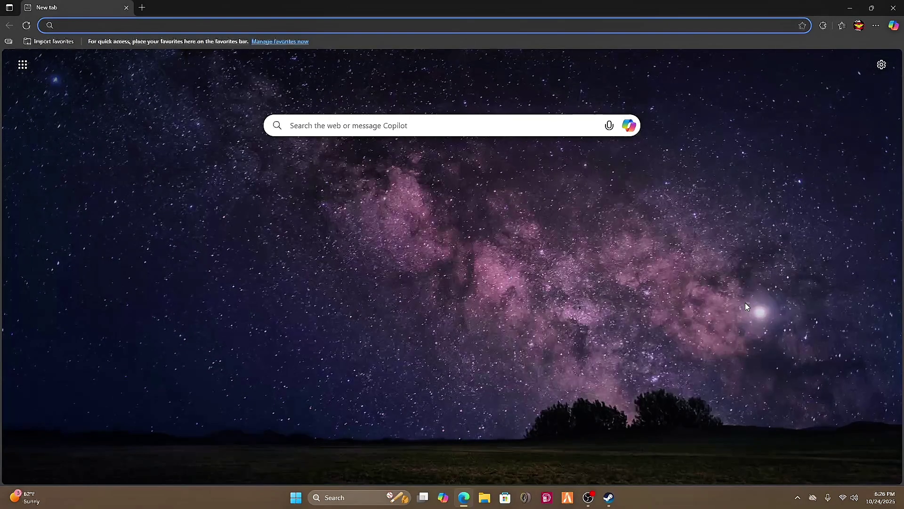
Open the ModLand website and go to its BeamNG.drive mods page
{"action": "type", "text": "modland"}
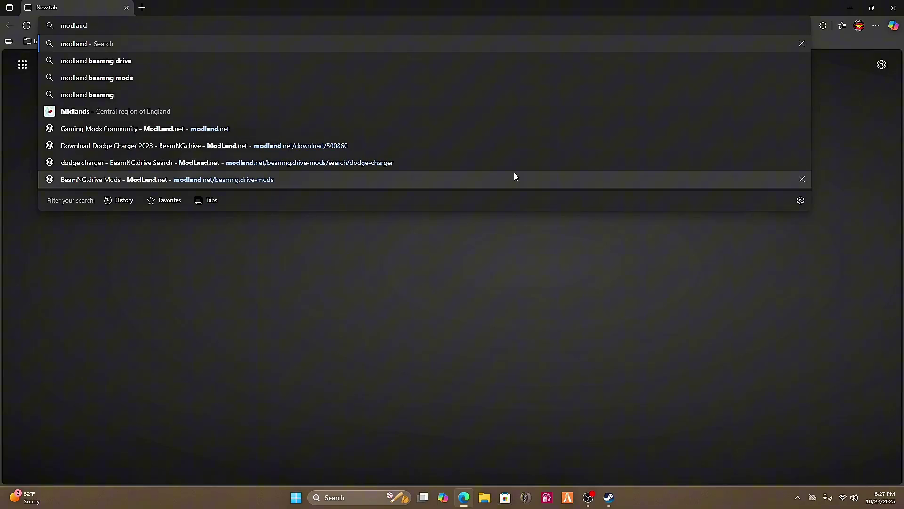
{"action": "key", "text": "Return"}
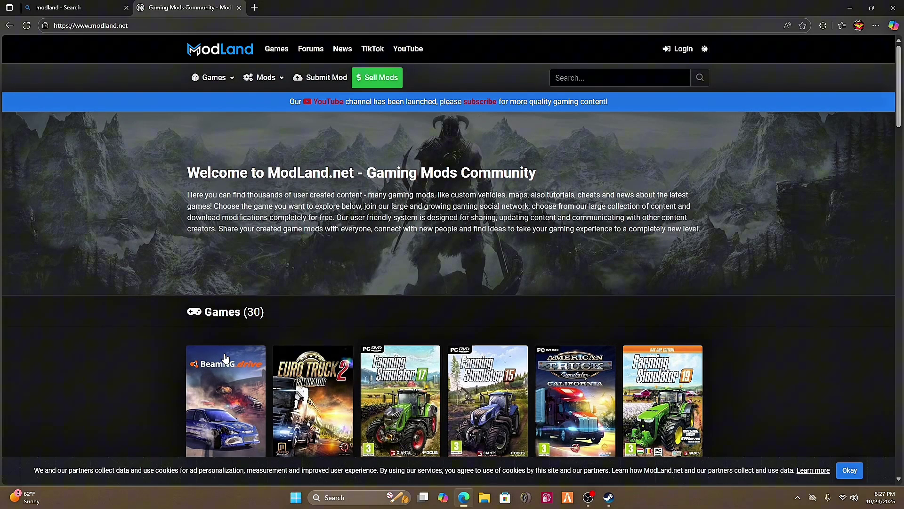
{"action": "left_click", "coordinate": [238, 384]}
{"action": "scroll", "coordinate": [381, 329], "scroll_direction": "down", "scroll_amount": 4}
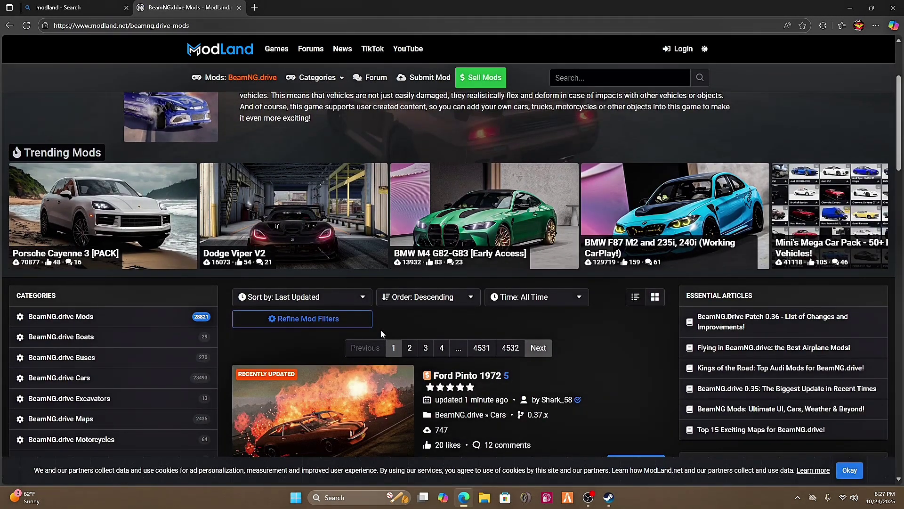
{"action": "scroll", "coordinate": [381, 329], "scroll_direction": "down", "scroll_amount": 5}
{"action": "scroll", "coordinate": [568, 123], "scroll_direction": "up", "scroll_amount": 6}
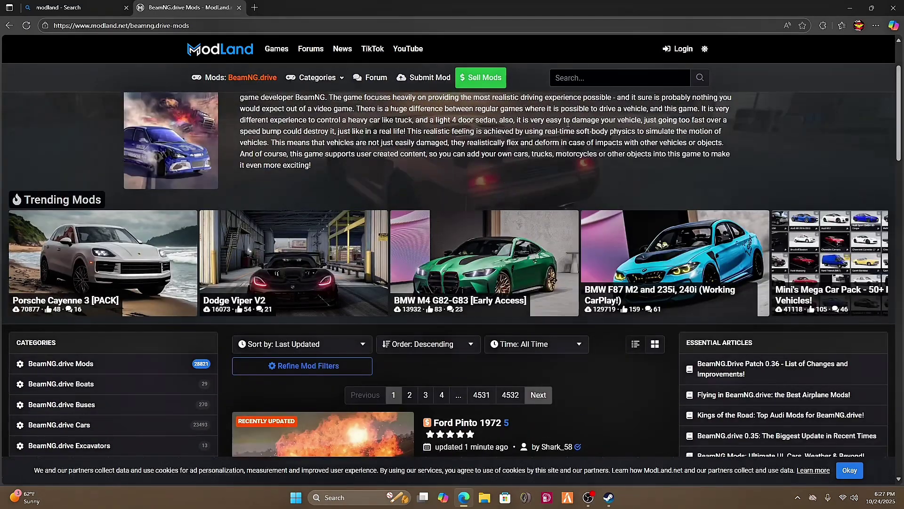
Search the BeamNG.drive mods for "dodge charger" and open the Dodge Charger 2023 Update v3 mod
{"action": "left_click", "coordinate": [591, 83]}
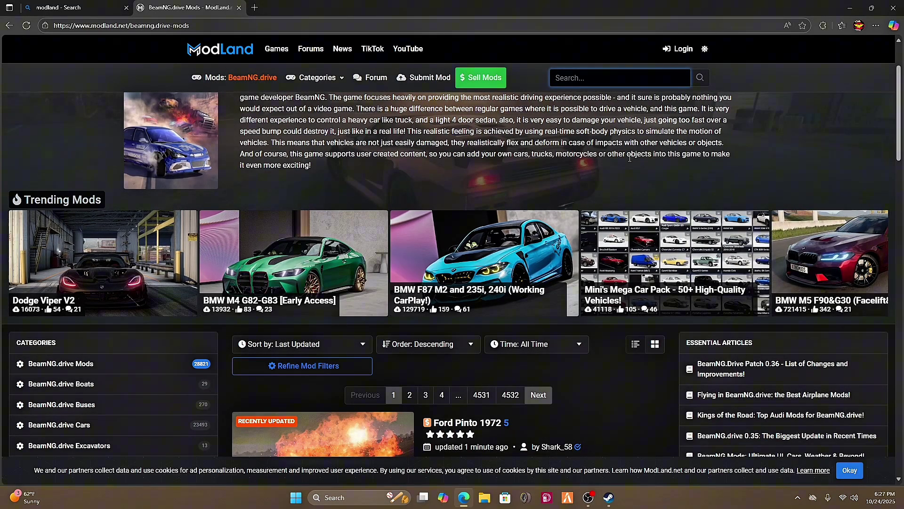
{"action": "type", "text": "dodge char"}
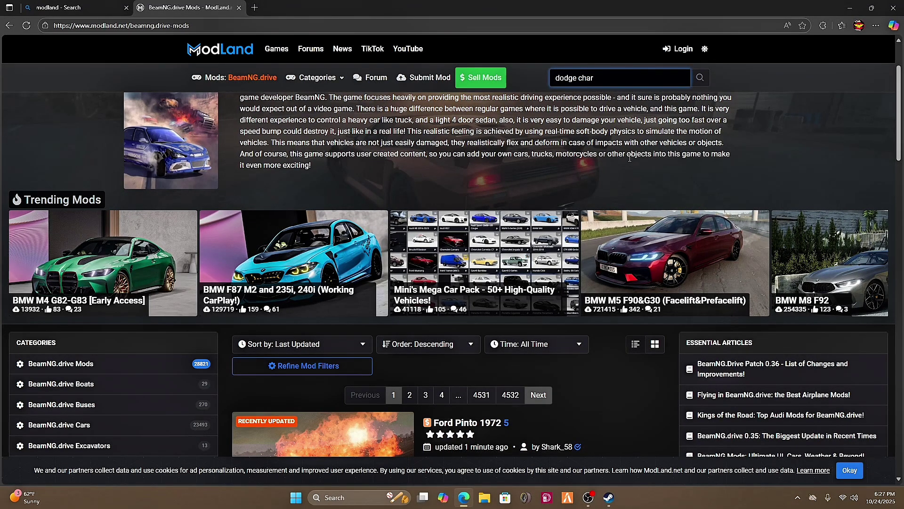
{"action": "type", "text": "er"}
{"action": "key", "text": "Return"}
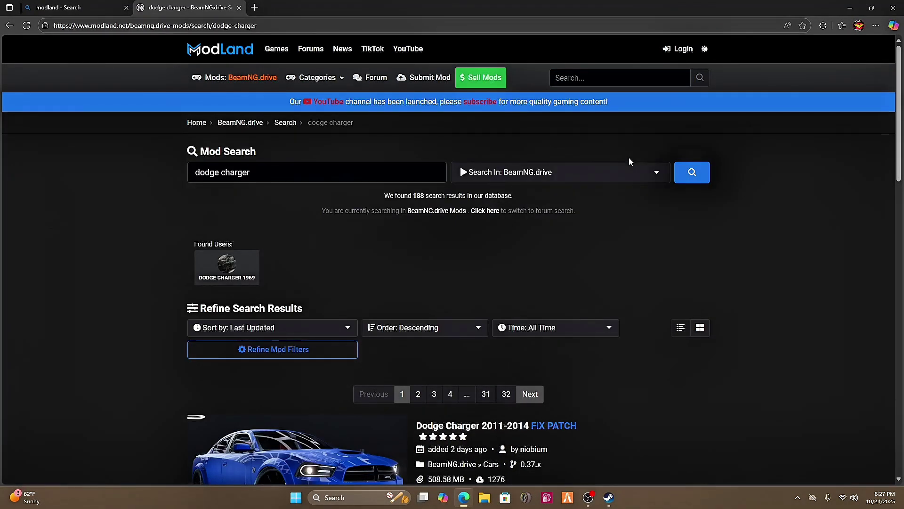
{"action": "scroll", "coordinate": [631, 137], "scroll_direction": "down", "scroll_amount": 7}
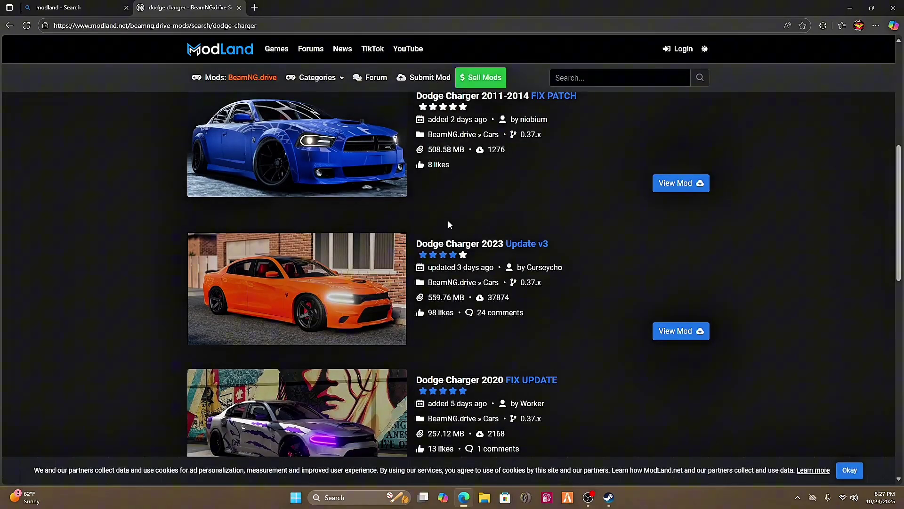
{"action": "left_click", "coordinate": [475, 243]}
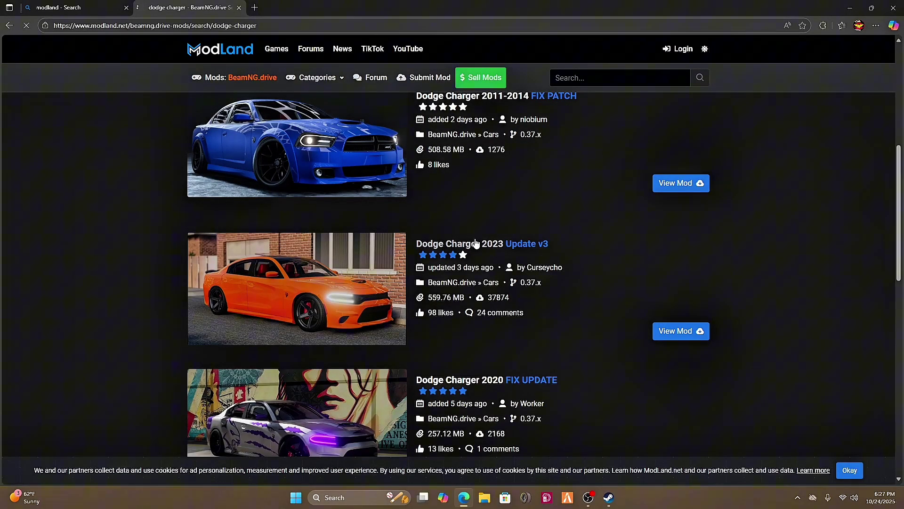
Download charger_modland.zip through the mod's direct download link
{"action": "scroll", "coordinate": [475, 243], "scroll_direction": "down", "scroll_amount": 2}
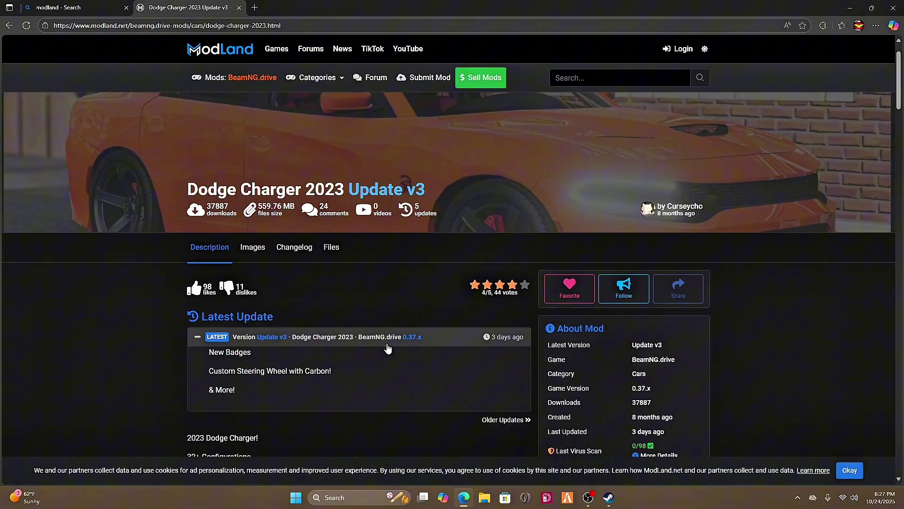
{"action": "scroll", "coordinate": [412, 346], "scroll_direction": "down", "scroll_amount": 2}
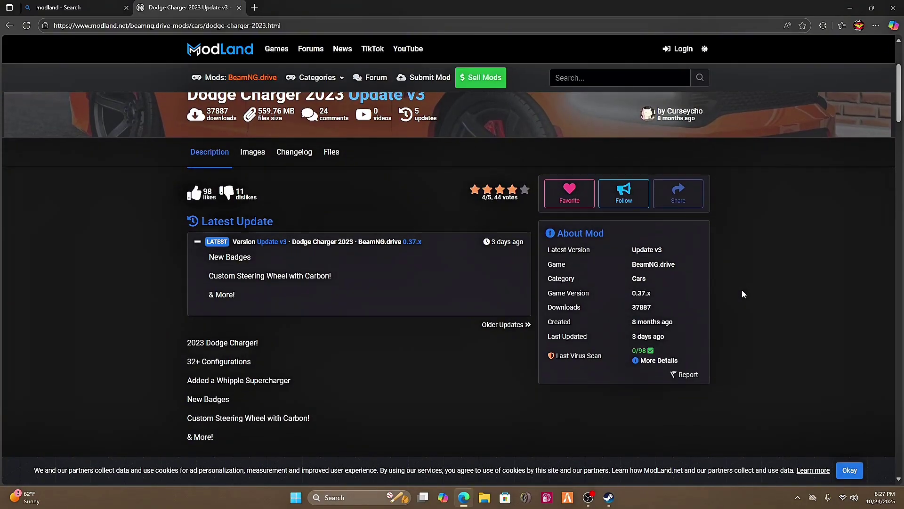
{"action": "scroll", "coordinate": [743, 292], "scroll_direction": "down", "scroll_amount": 5}
{"action": "scroll", "coordinate": [743, 289], "scroll_direction": "up", "scroll_amount": 4}
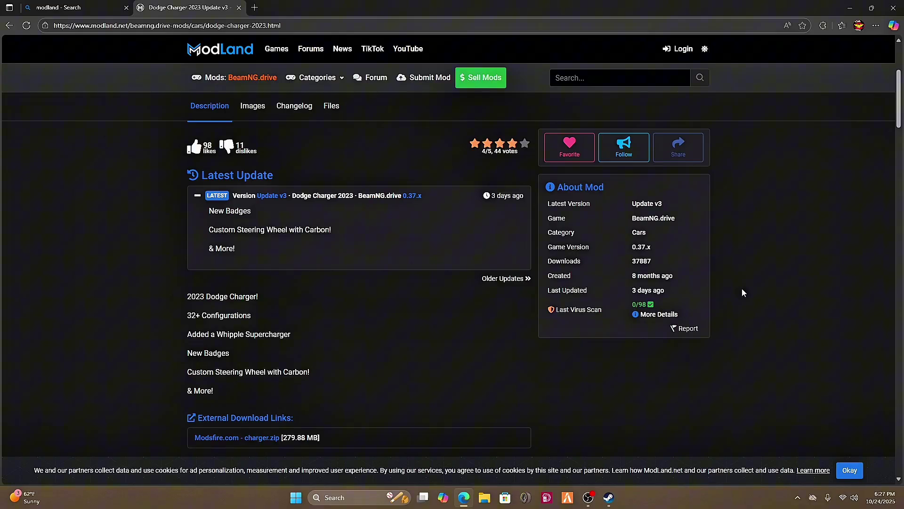
{"action": "scroll", "coordinate": [742, 292], "scroll_direction": "down", "scroll_amount": 5}
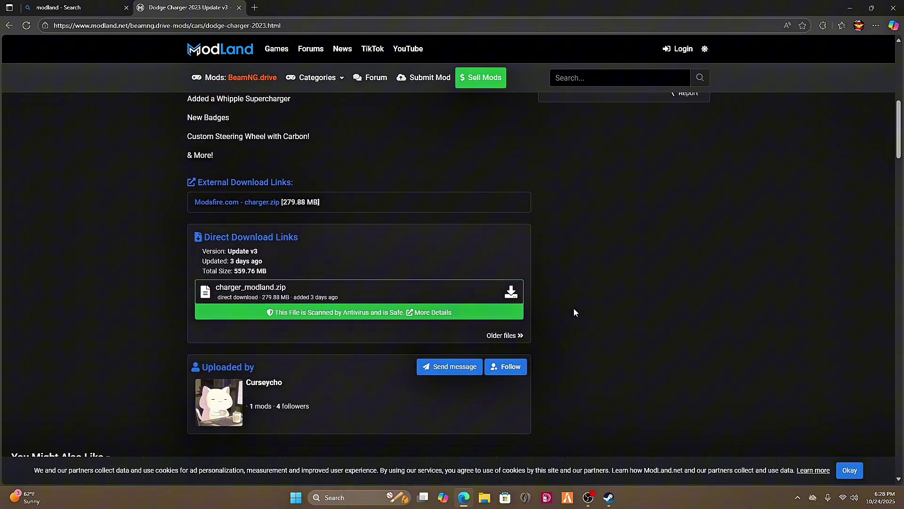
{"action": "left_click", "coordinate": [511, 293]}
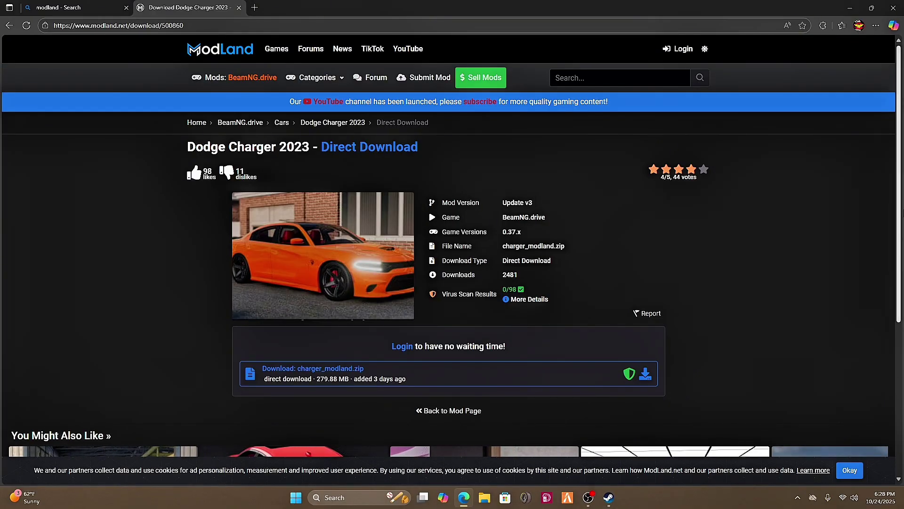
{"action": "left_click", "coordinate": [645, 375]}
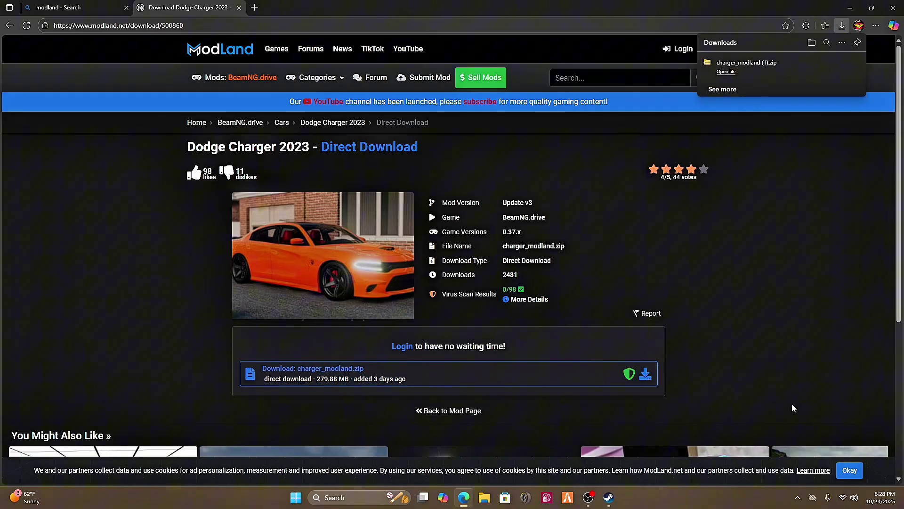
Open the VirusTotal file upload page in a new tab
{"action": "left_click", "coordinate": [257, 7]}
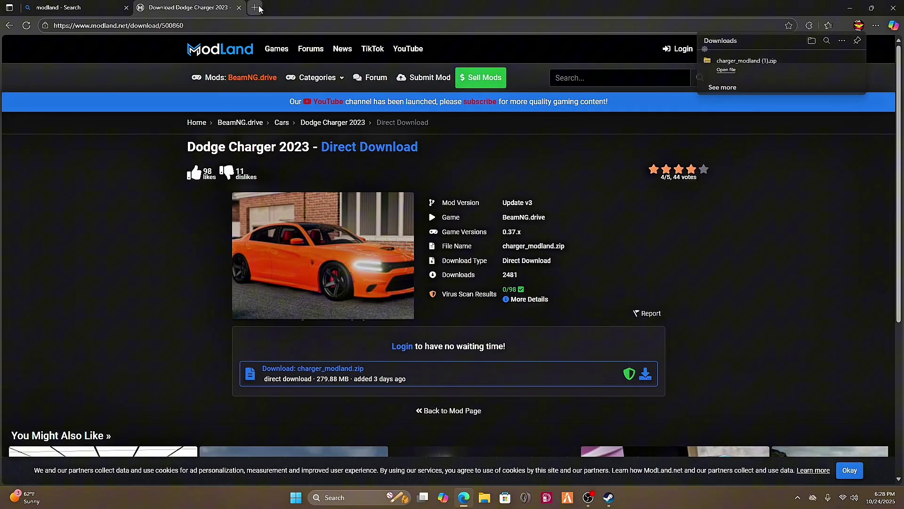
{"action": "type", "text": "v"}
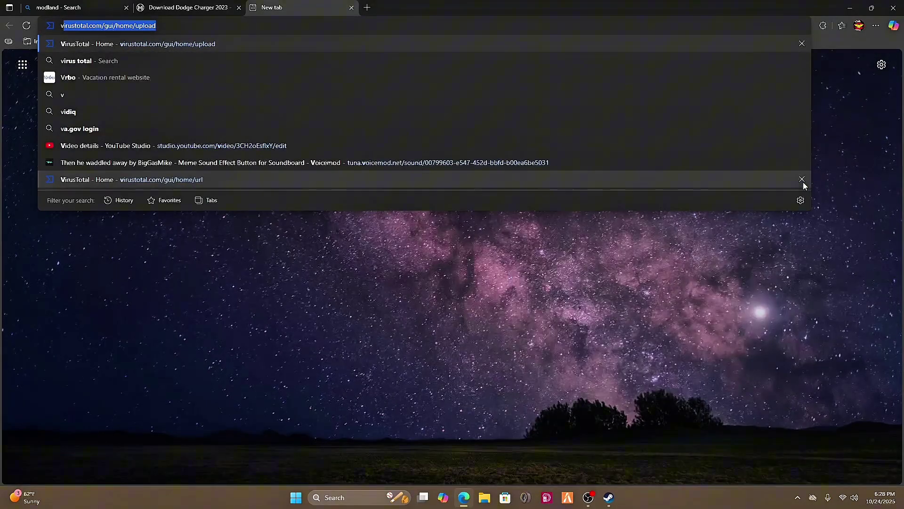
{"action": "type", "text": "irustota"}
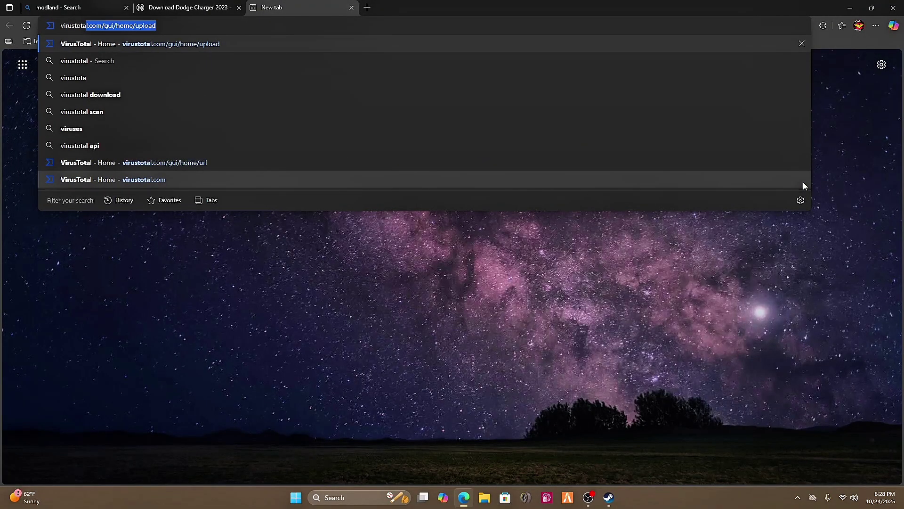
{"action": "key", "text": "Return"}
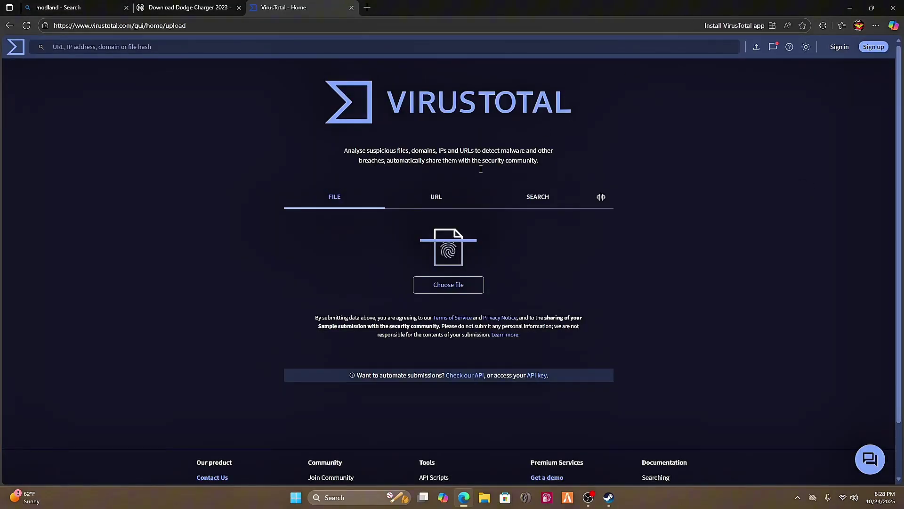
Submit the downloaded charger_modland (1) archive from the Downloads folder to VirusTotal for scanning
{"action": "left_click", "coordinate": [456, 282]}
{"action": "left_click", "coordinate": [28, 124]}
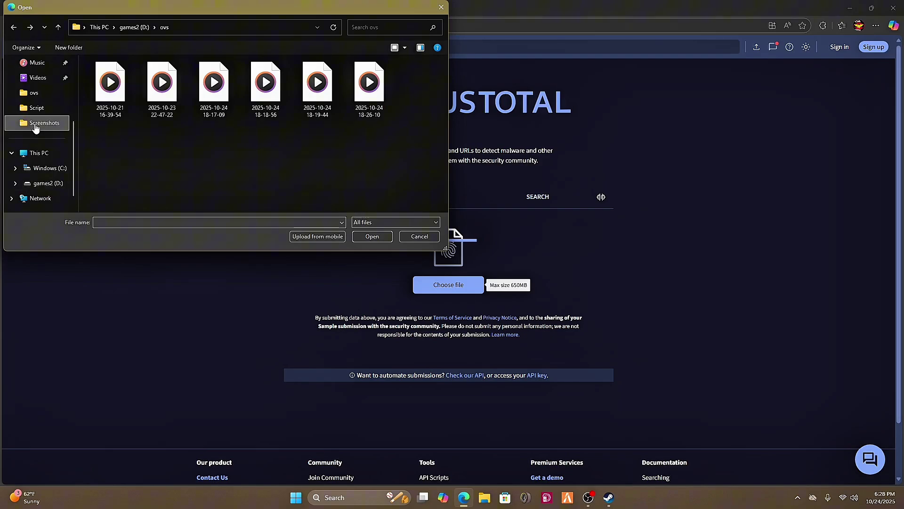
{"action": "left_click", "coordinate": [44, 127]}
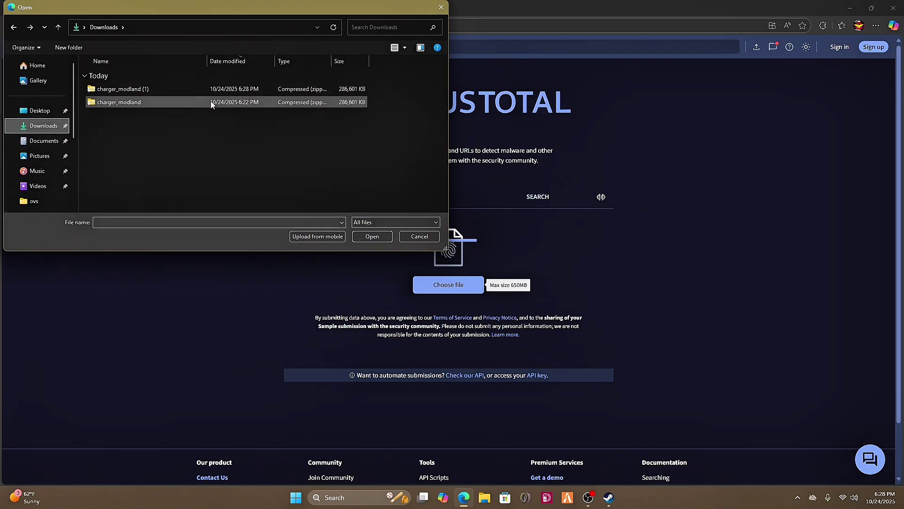
{"action": "right_click", "coordinate": [208, 91]}
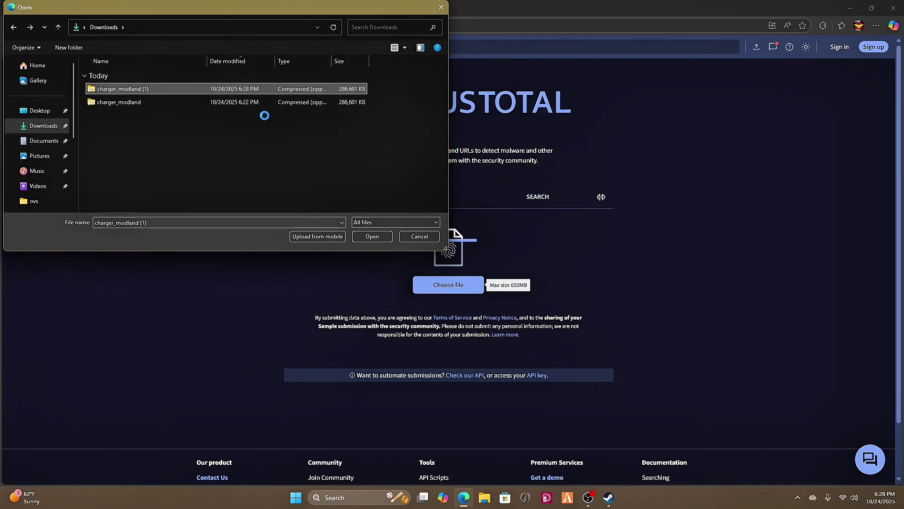
{"action": "left_click", "coordinate": [351, 189]}
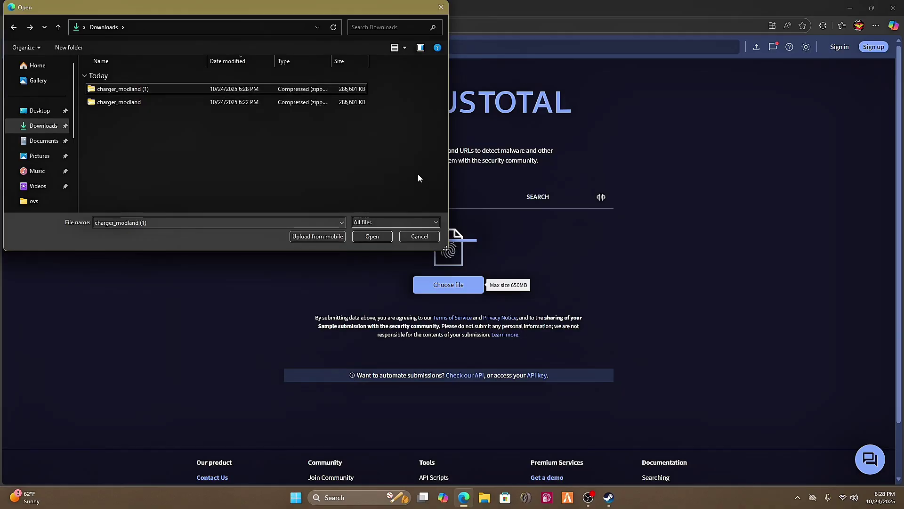
{"action": "double_click", "coordinate": [200, 92]}
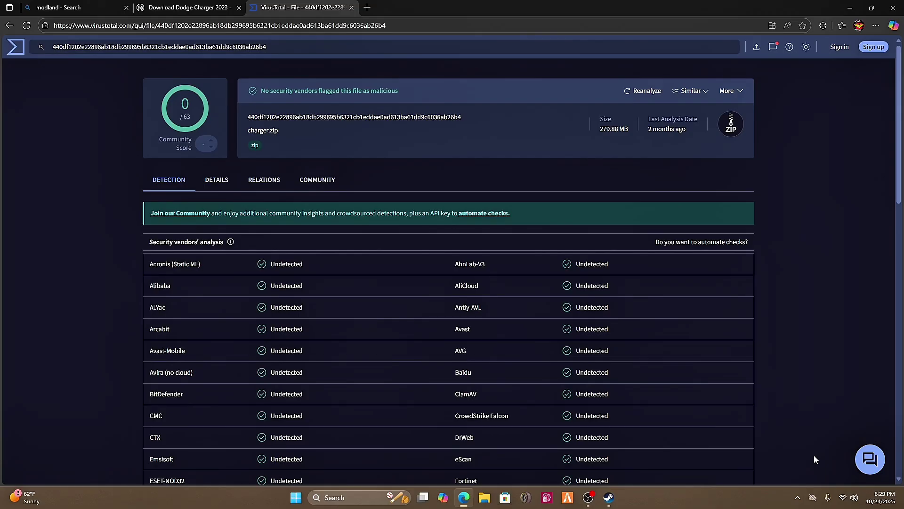
Examine the security vendors' analysis of the submitted archive and close the browser
{"action": "scroll", "coordinate": [744, 253], "scroll_direction": "down", "scroll_amount": 20}
{"action": "scroll", "coordinate": [745, 258], "scroll_direction": "up", "scroll_amount": 12}
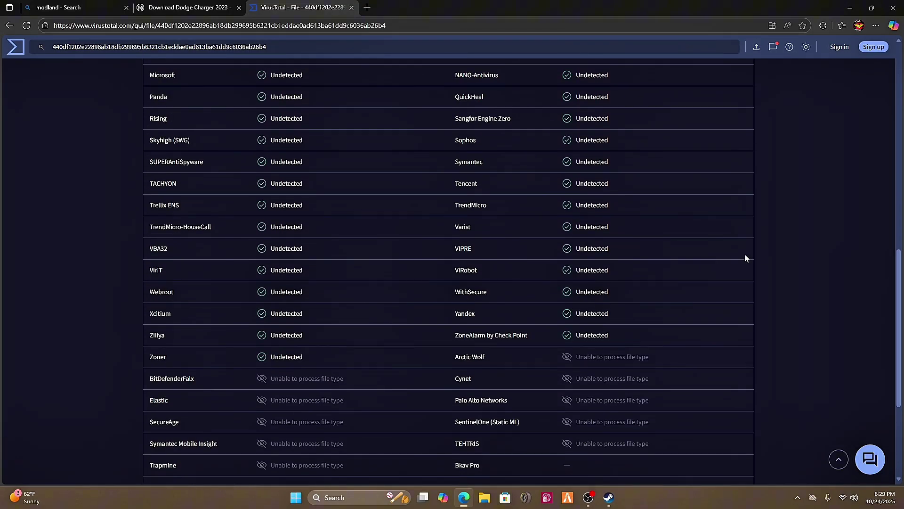
{"action": "scroll", "coordinate": [376, 198], "scroll_direction": "up", "scroll_amount": 4}
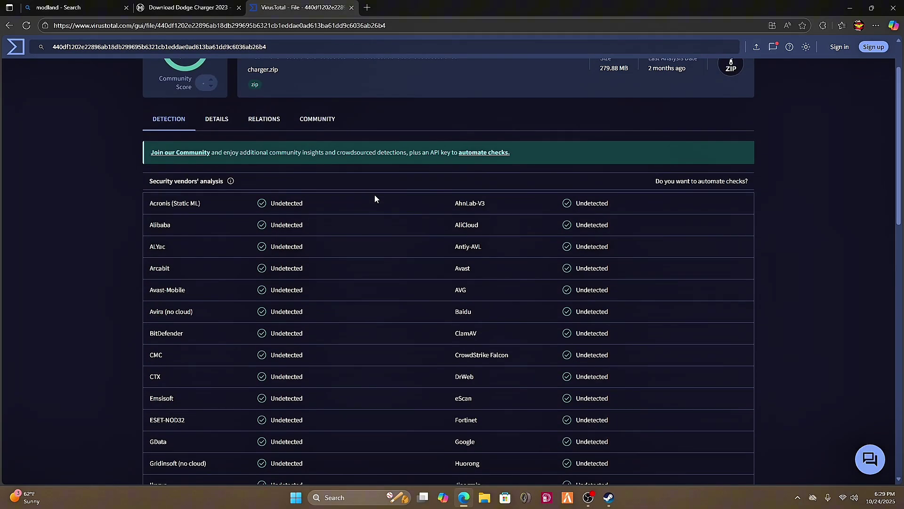
{"action": "scroll", "coordinate": [375, 198], "scroll_direction": "down", "scroll_amount": 13}
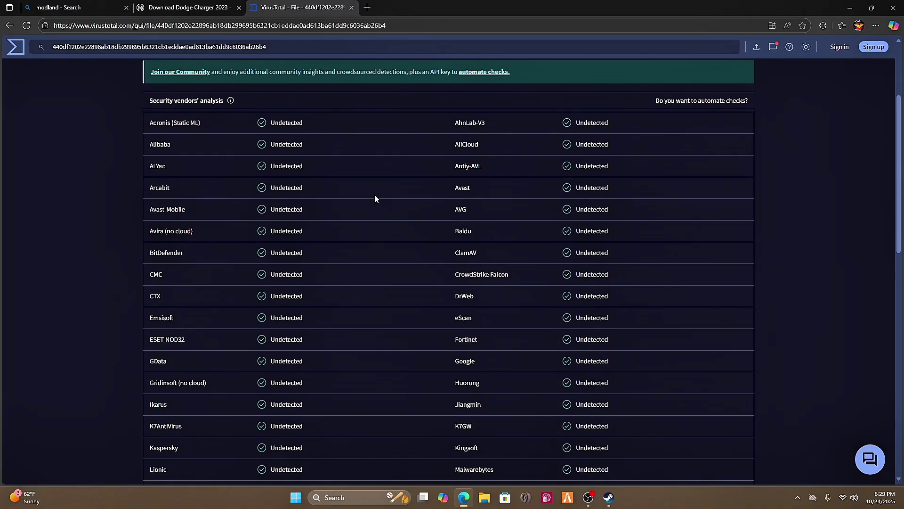
{"action": "scroll", "coordinate": [375, 197], "scroll_direction": "down", "scroll_amount": 2}
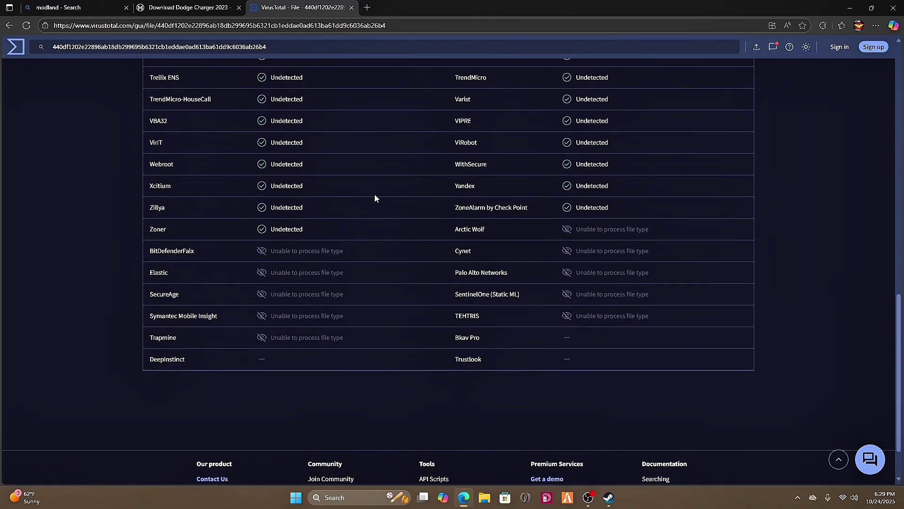
{"action": "scroll", "coordinate": [375, 197], "scroll_direction": "up", "scroll_amount": 13}
{"action": "scroll", "coordinate": [375, 197], "scroll_direction": "up", "scroll_amount": 2}
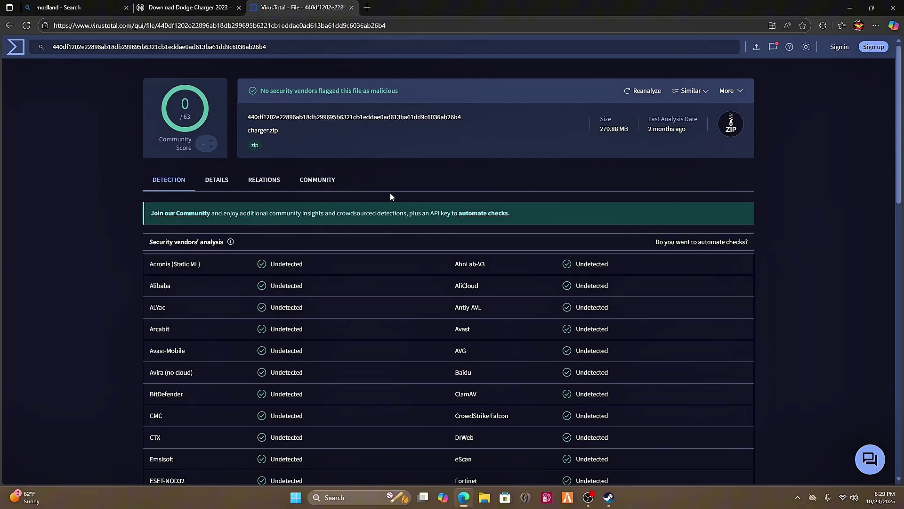
{"action": "left_click", "coordinate": [893, 8]}
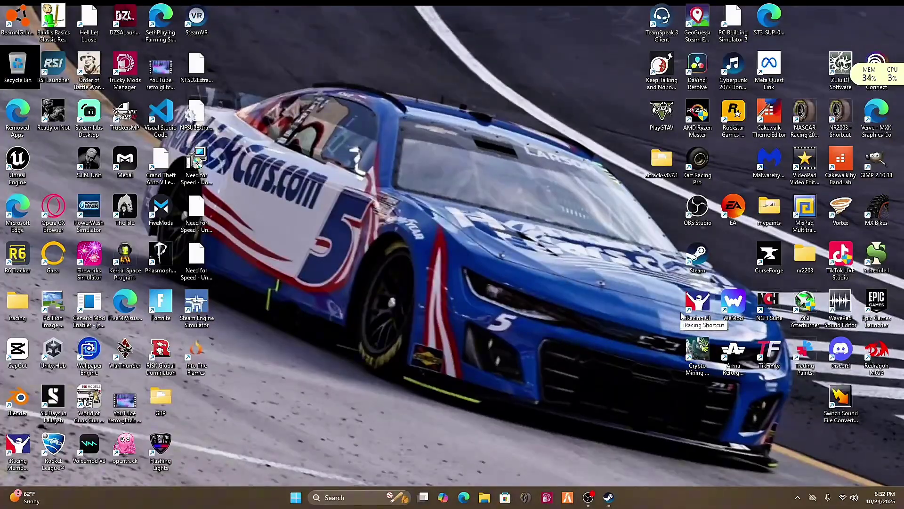
Run %appdata% and go from the Roaming folder to the Local folder inside AppData
{"action": "key", "text": "super+r"}
{"action": "type", "text": "%"}
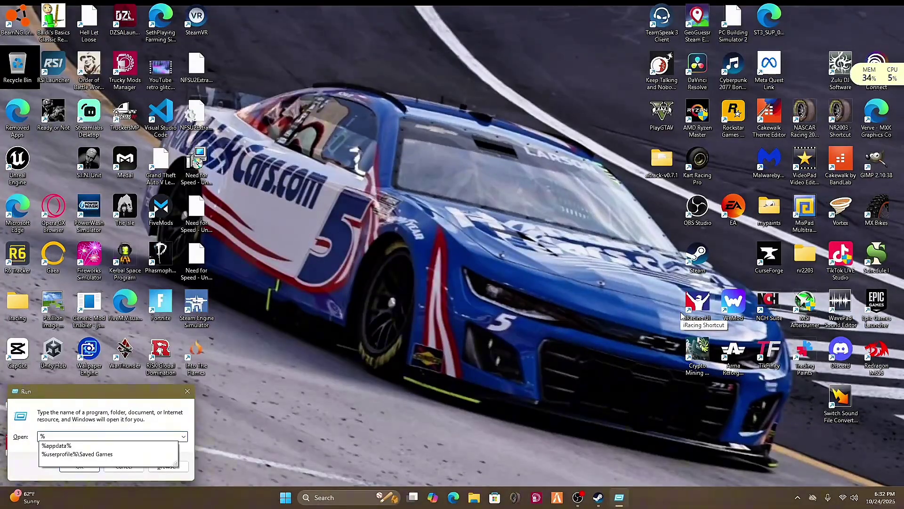
{"action": "type", "text": "appdata"}
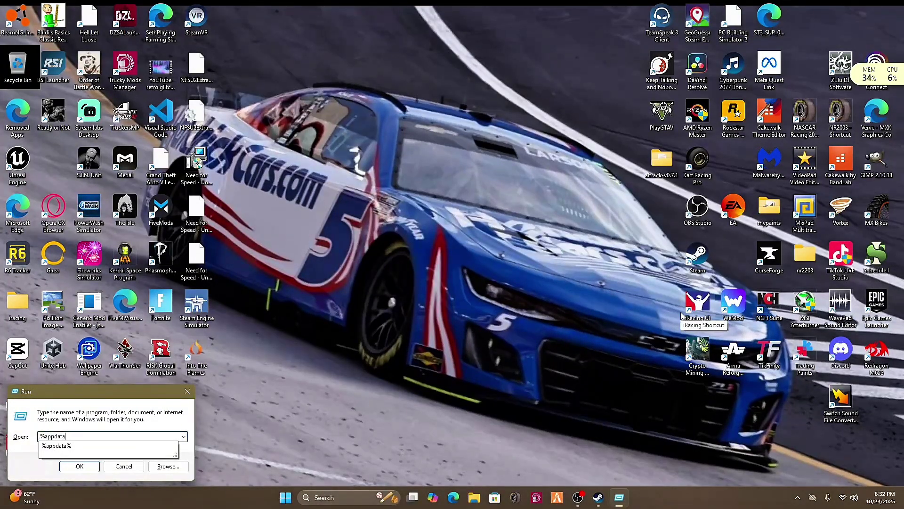
{"action": "type", "text": "%"}
{"action": "key", "text": "Return"}
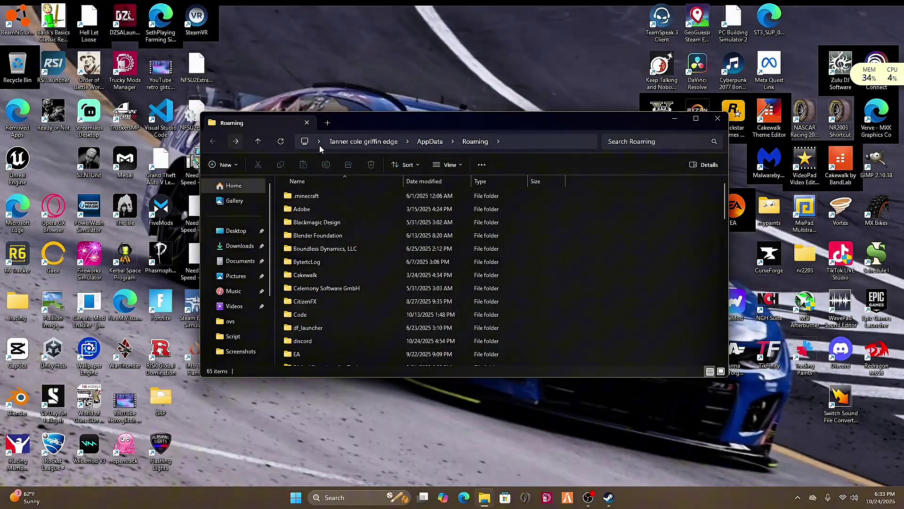
{"action": "left_click", "coordinate": [429, 142]}
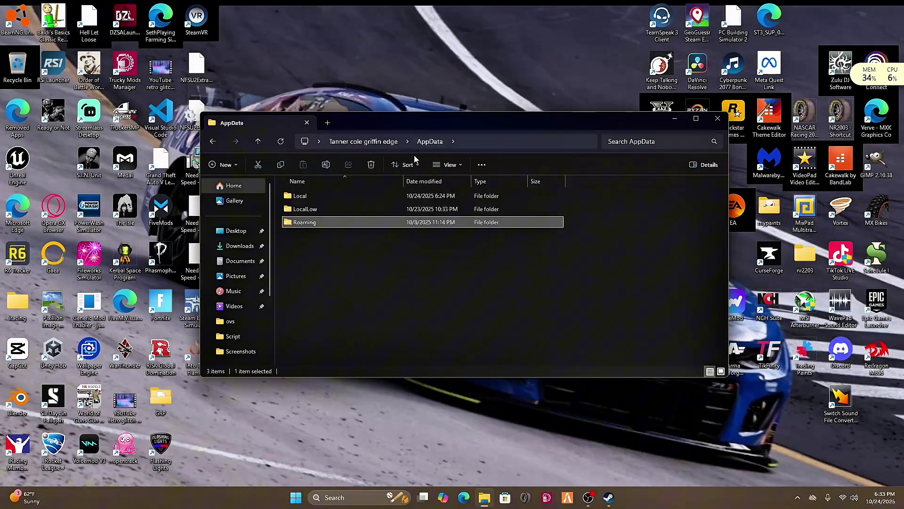
{"action": "double_click", "coordinate": [366, 202]}
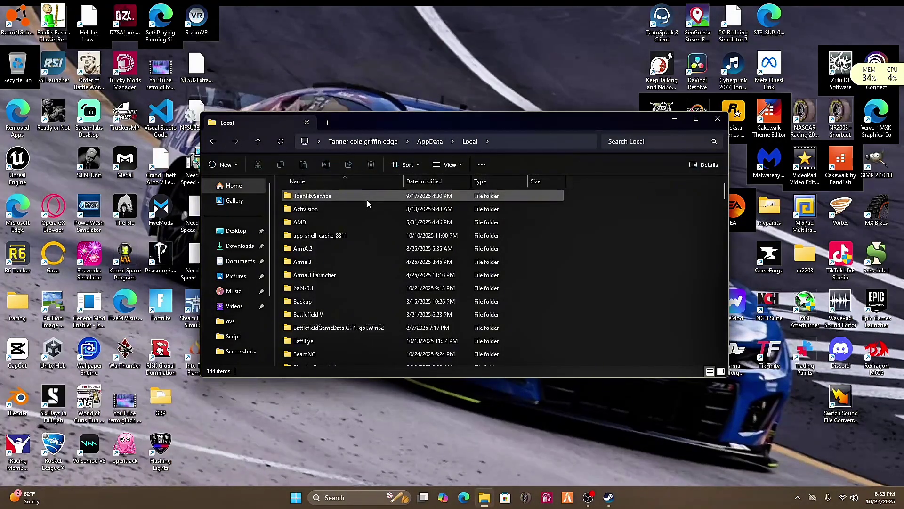
Go from the Local folder through BeamNG, BeamNG.drive and current to the game's mods folder
{"action": "scroll", "coordinate": [400, 262], "scroll_direction": "down", "scroll_amount": 5}
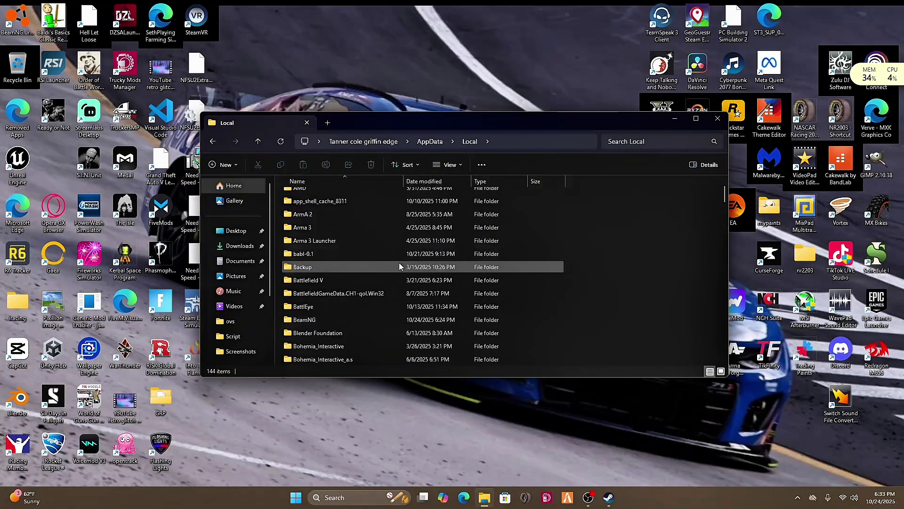
{"action": "scroll", "coordinate": [400, 262], "scroll_direction": "up", "scroll_amount": 4}
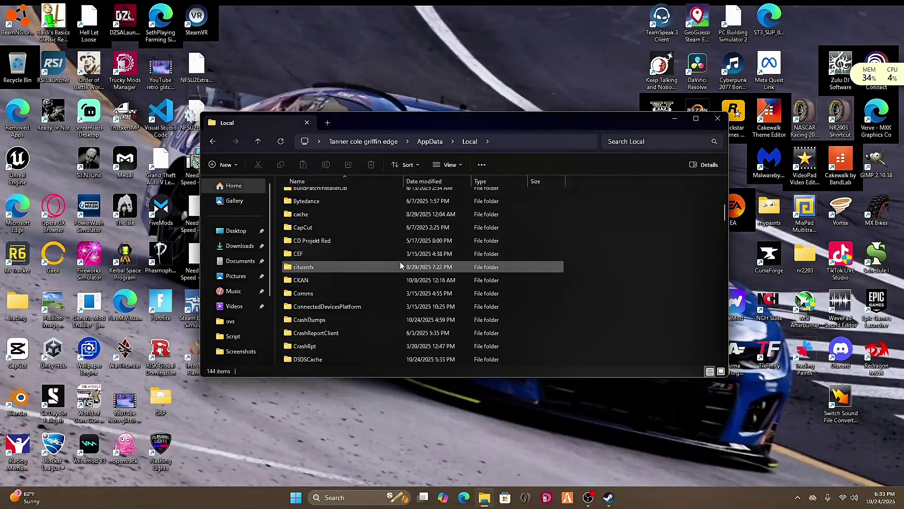
{"action": "left_click", "coordinate": [346, 321]}
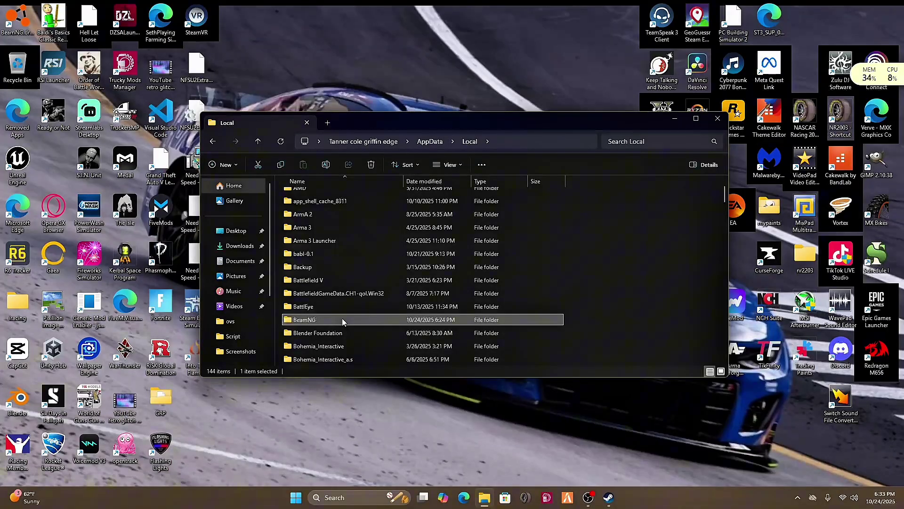
{"action": "left_click", "coordinate": [339, 322]}
{"action": "double_click", "coordinate": [338, 322]}
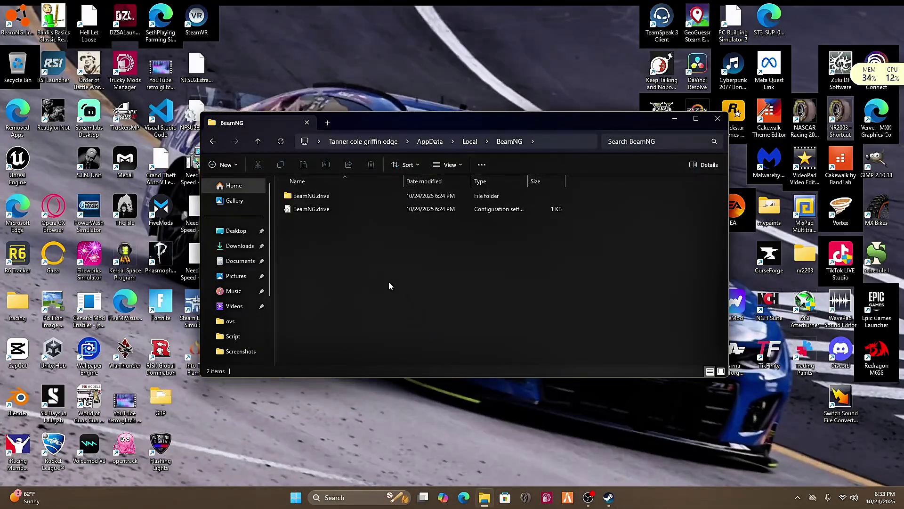
{"action": "double_click", "coordinate": [357, 197]}
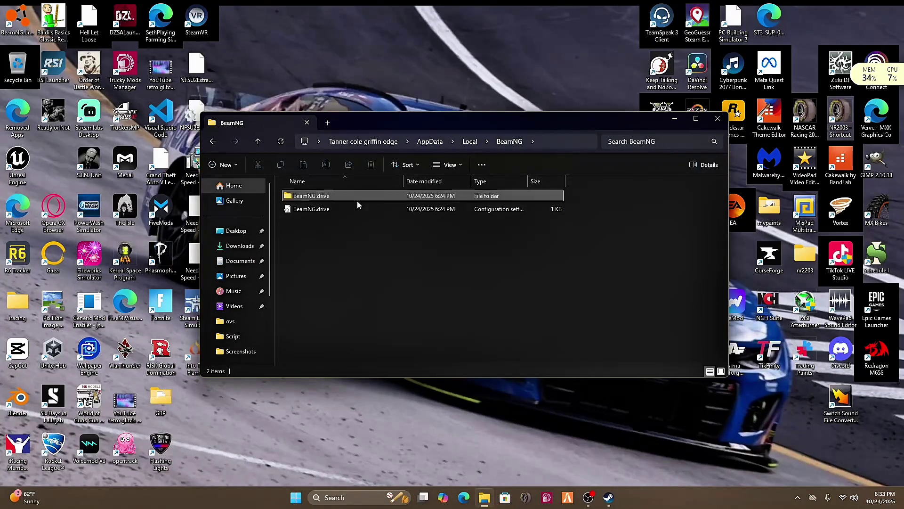
{"action": "double_click", "coordinate": [357, 198]}
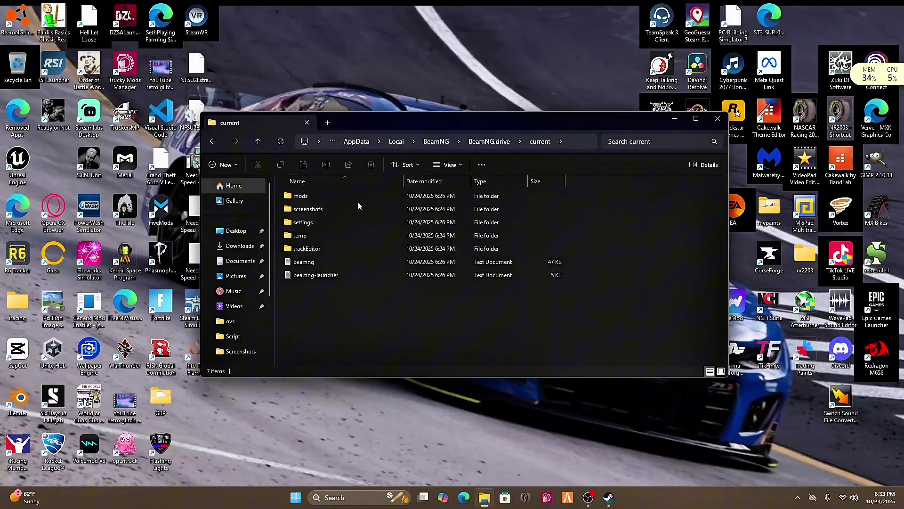
{"action": "double_click", "coordinate": [359, 193]}
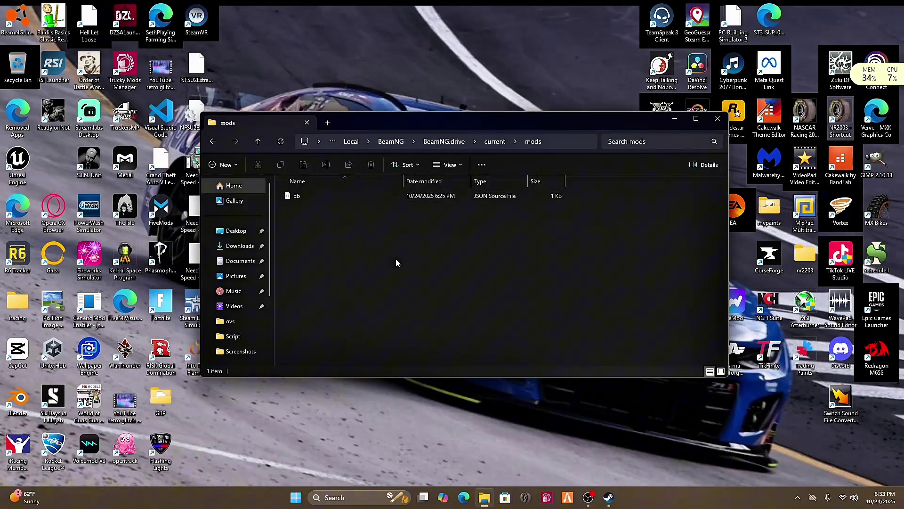
Open the Downloads folder in a separate File Explorer window and place it beside the mods folder window
{"action": "left_click", "coordinate": [328, 123]}
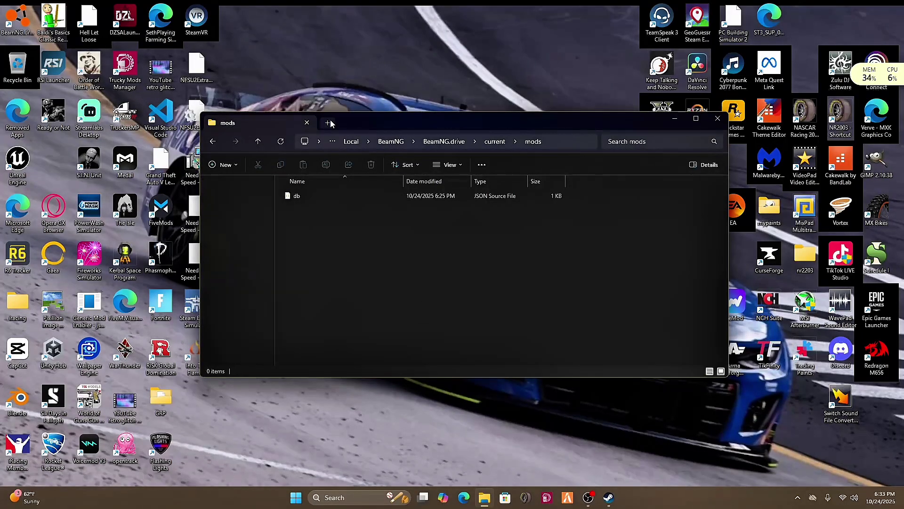
{"action": "left_click_drag", "start_coordinate": [358, 123], "coordinate": [542, 38]}
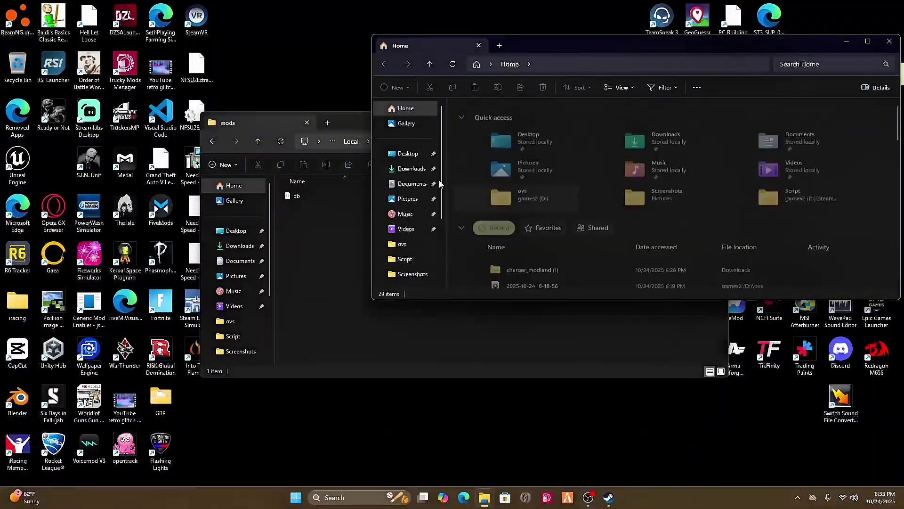
{"action": "left_click", "coordinate": [411, 168]}
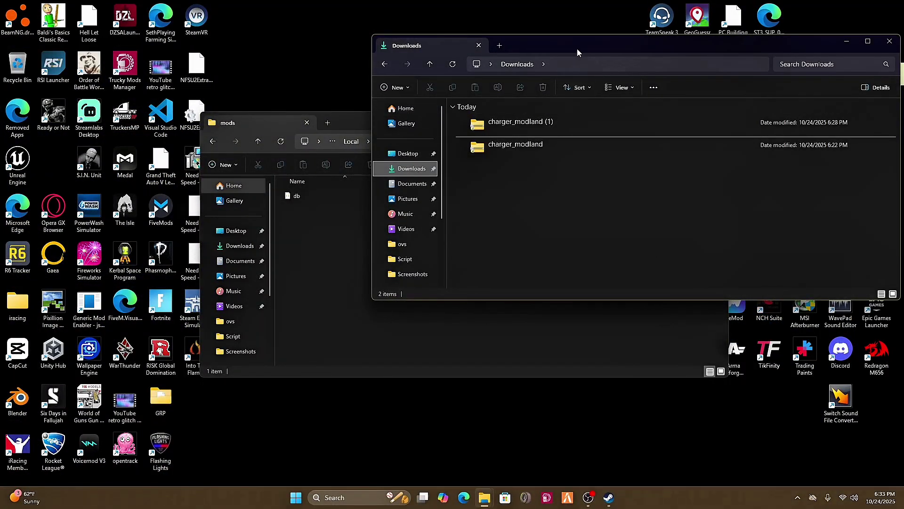
{"action": "left_click_drag", "start_coordinate": [577, 46], "coordinate": [731, 128]}
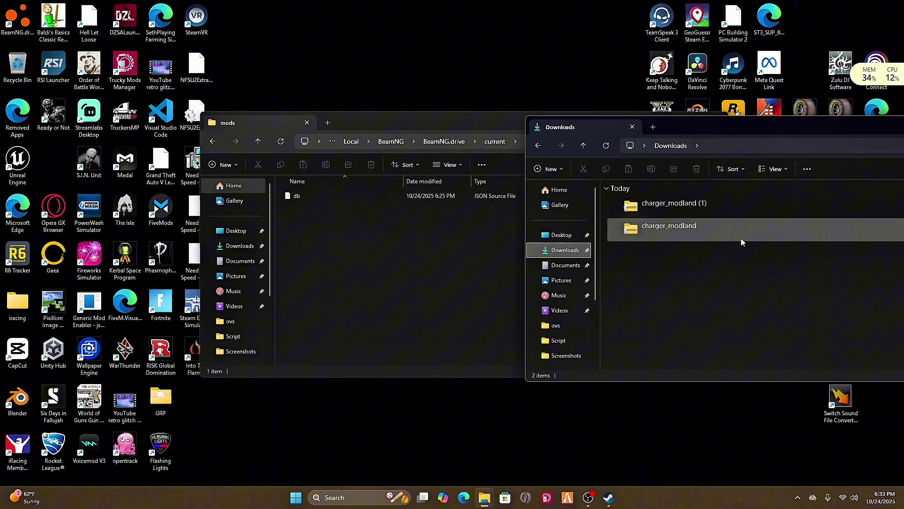
Move the charger_modland archive from Downloads into the mods folder and close both File Explorer windows
{"action": "left_click", "coordinate": [739, 215]}
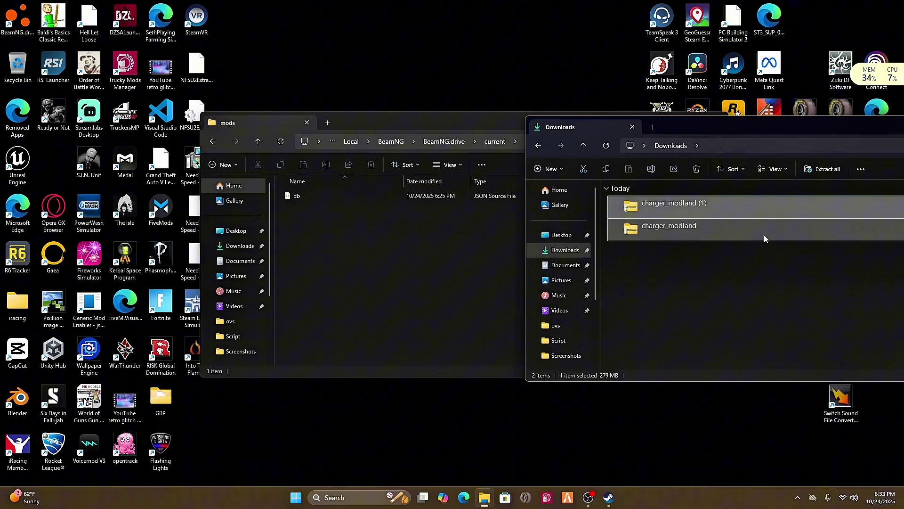
{"action": "left_click", "coordinate": [777, 239]}
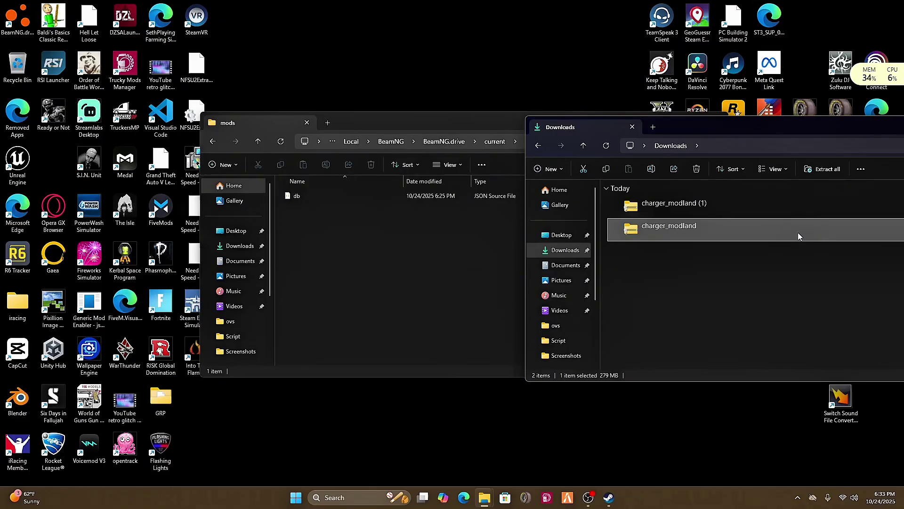
{"action": "left_click_drag", "start_coordinate": [798, 236], "coordinate": [452, 273]}
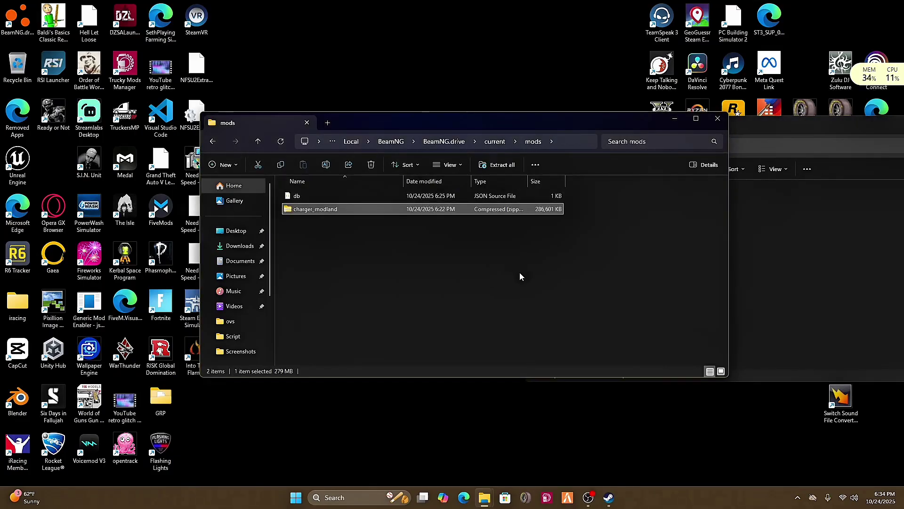
{"action": "left_click", "coordinate": [520, 277]}
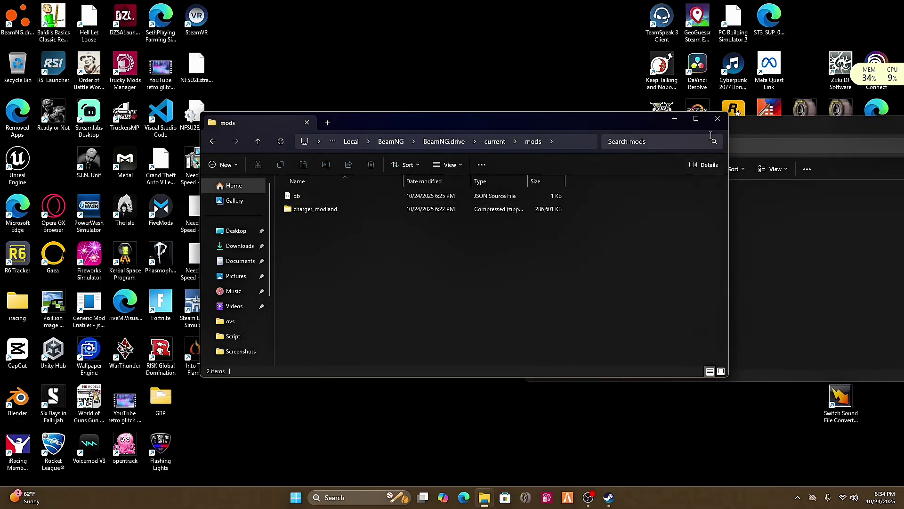
{"action": "left_click", "coordinate": [717, 118]}
{"action": "left_click_drag", "start_coordinate": [740, 124], "coordinate": [583, 127]}
{"action": "left_click", "coordinate": [822, 128]}
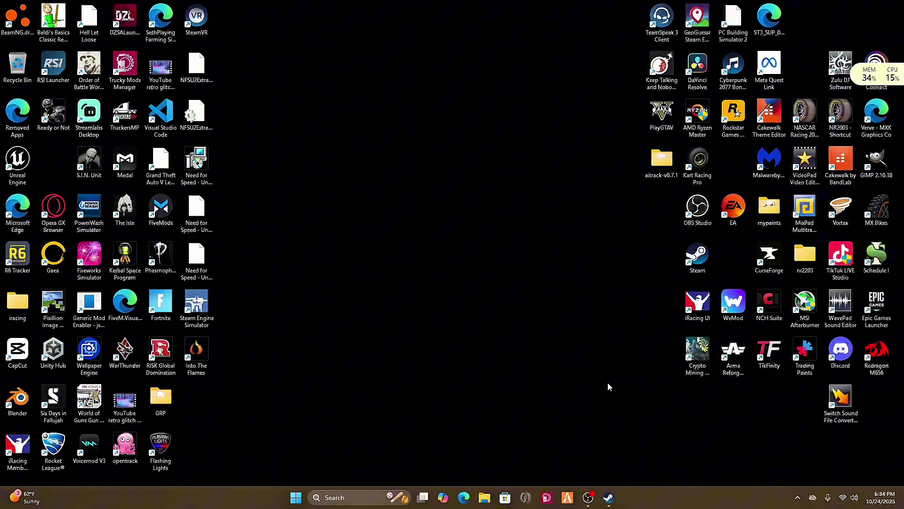
Switch to Steam and start BeamNG.drive with the standard Launch option
{"action": "left_click", "coordinate": [609, 498]}
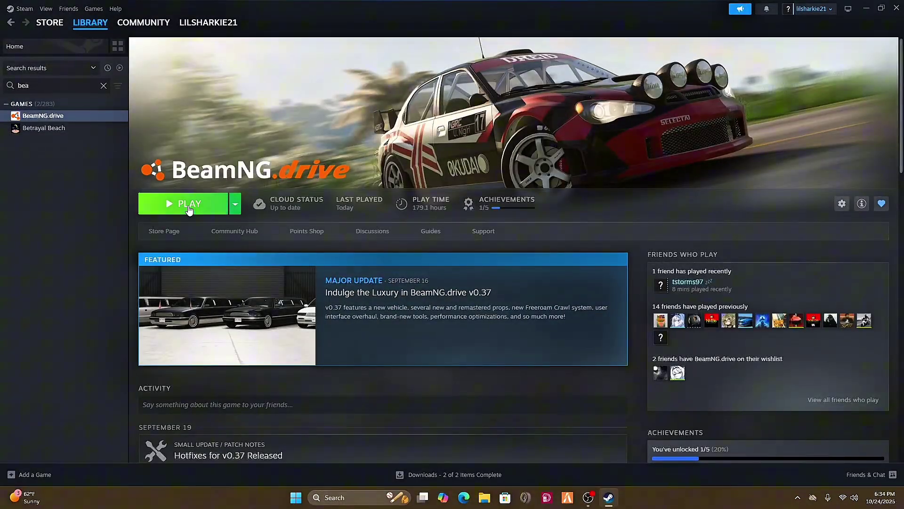
{"action": "left_click", "coordinate": [188, 204]}
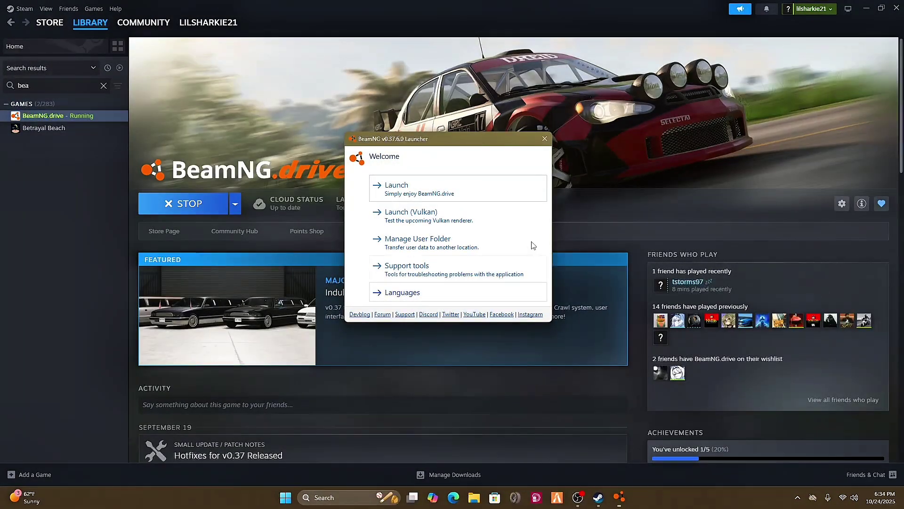
{"action": "left_click", "coordinate": [444, 190]}
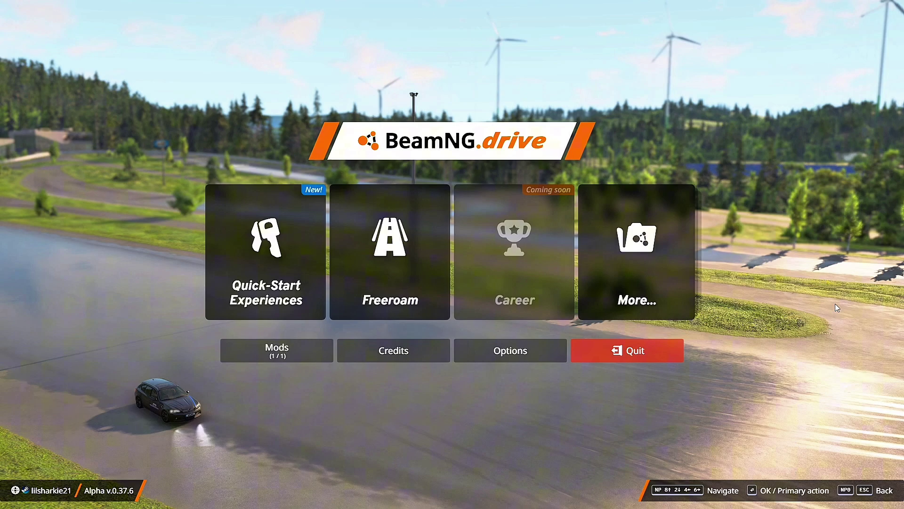
Activate all installed mods in the mods manager and return to the main menu
{"action": "left_click", "coordinate": [285, 354]}
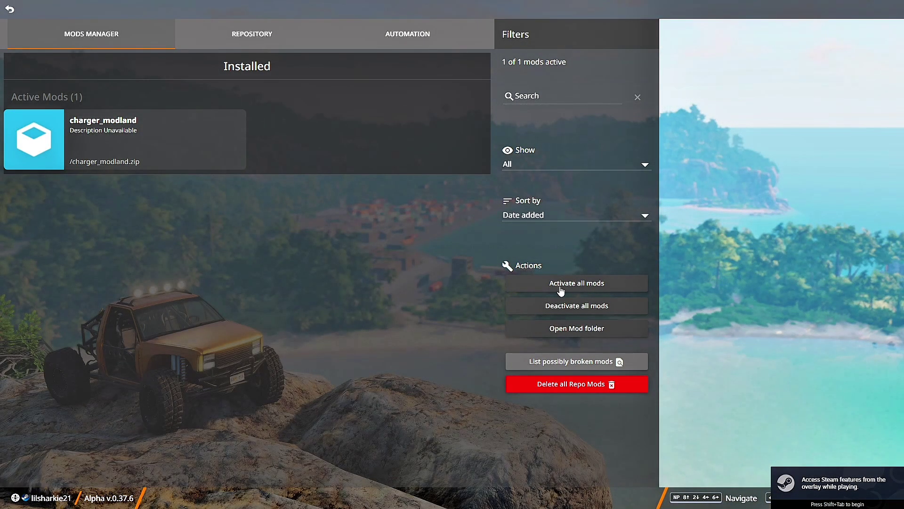
{"action": "left_click", "coordinate": [561, 290]}
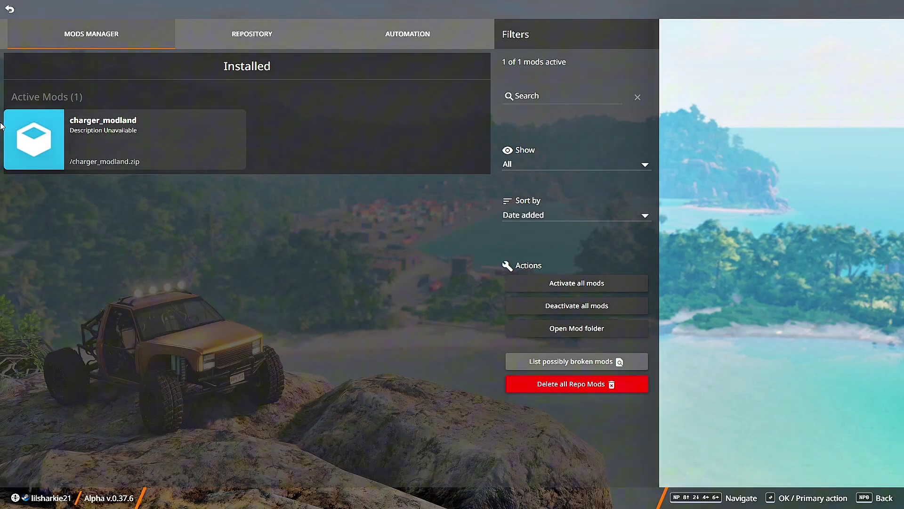
{"action": "left_click", "coordinate": [8, 9]}
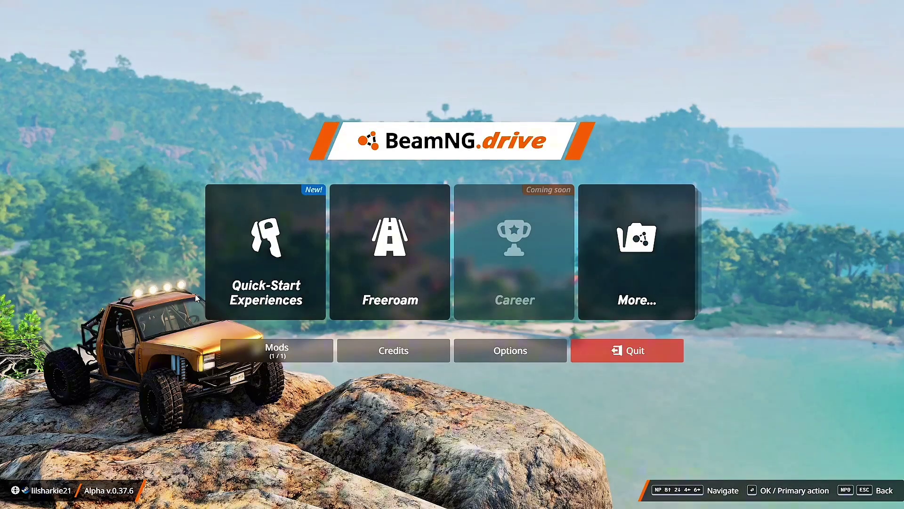
Load the Industrial Site map in Freeroam and look around the spawned vehicle
{"action": "left_click", "coordinate": [426, 267]}
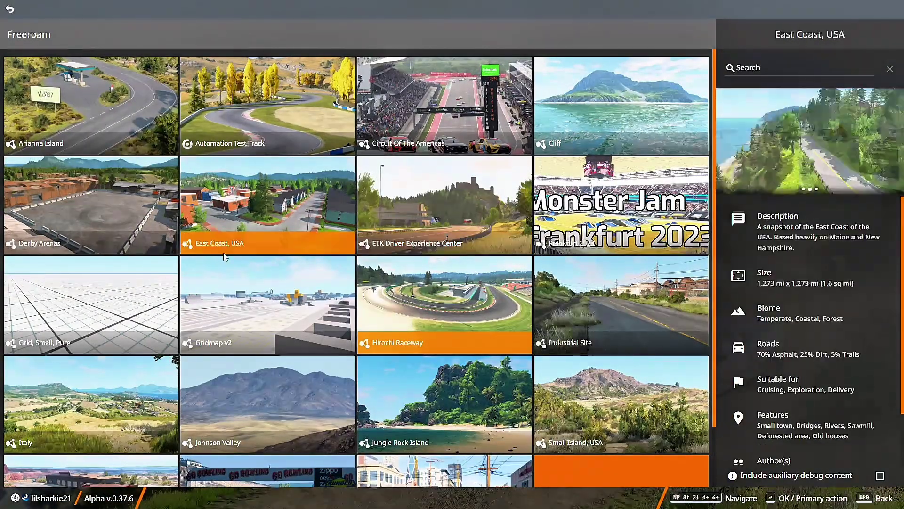
{"action": "left_click", "coordinate": [636, 311]}
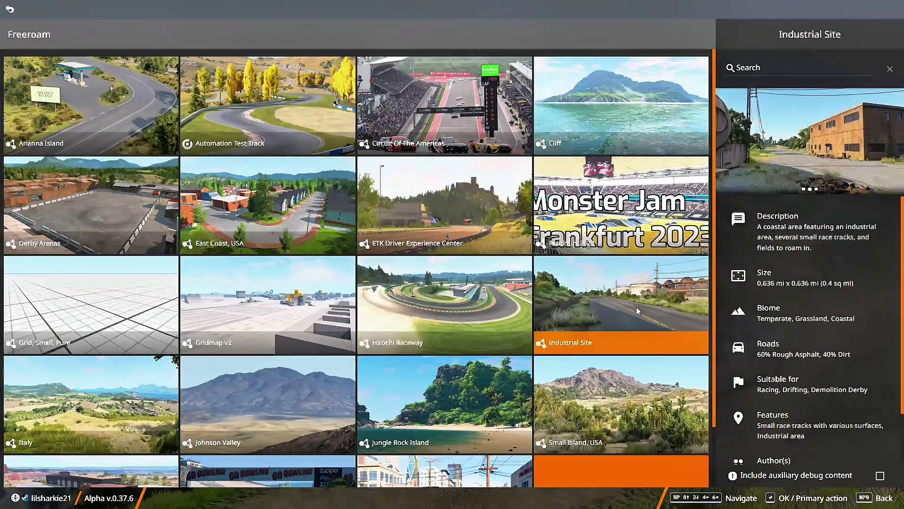
{"action": "left_click", "coordinate": [637, 307]}
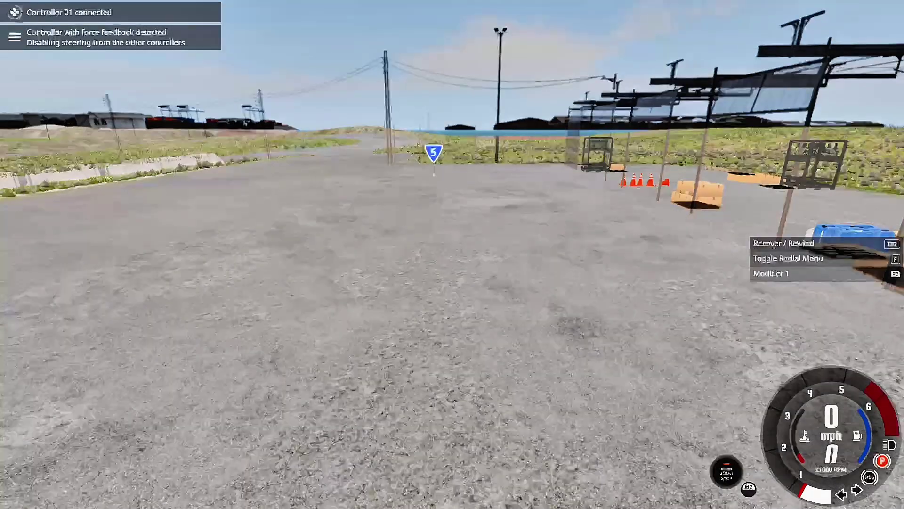
{"action": "left_click_drag", "start_coordinate": [358, 151], "coordinate": [459, 151]}
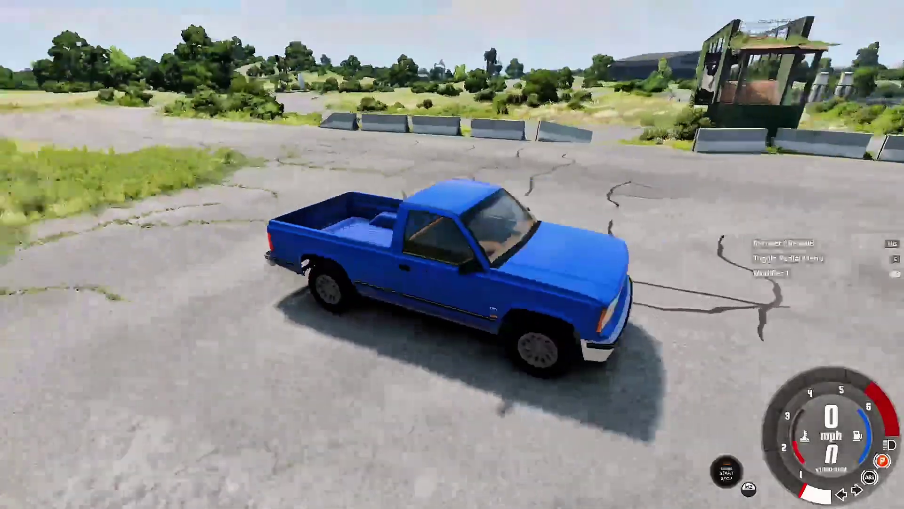
Search the vehicle selector for "char" and replace the current vehicle with the Dodge Charger GT(A)
{"action": "key", "text": "Escape"}
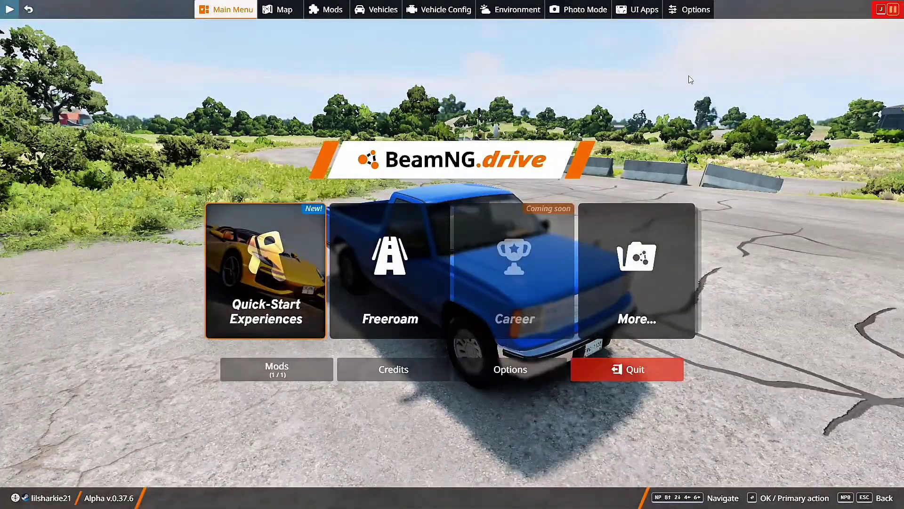
{"action": "left_click", "coordinate": [364, 9]}
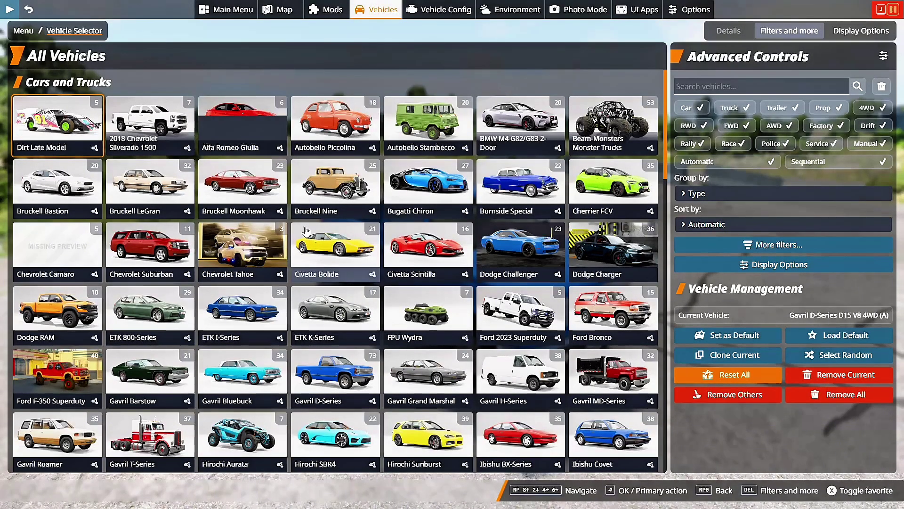
{"action": "type", "text": "char"}
{"action": "key", "text": "Return"}
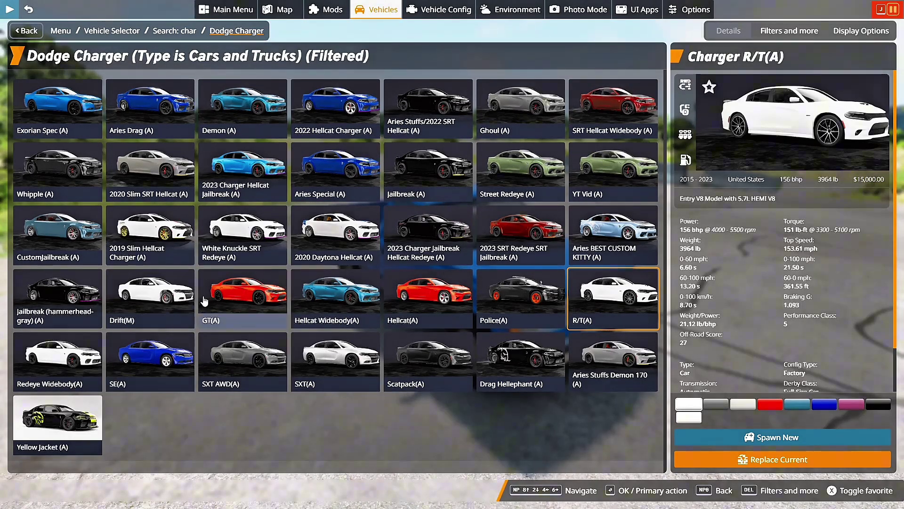
{"action": "double_click", "coordinate": [257, 287]}
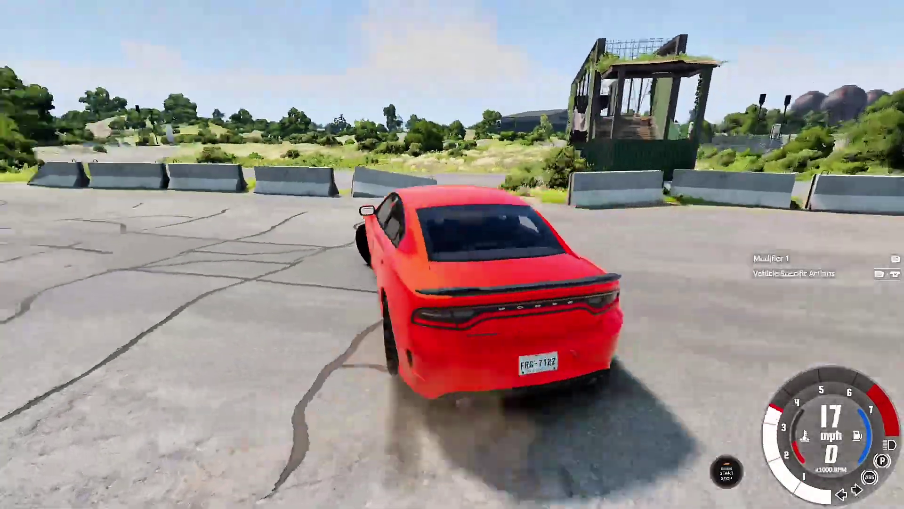
Test-drive the Dodge Charger along the paved road and dirt track of the Industrial Site map
{"action": "key", "text": "Up"}
{"action": "key", "text": "Left"}
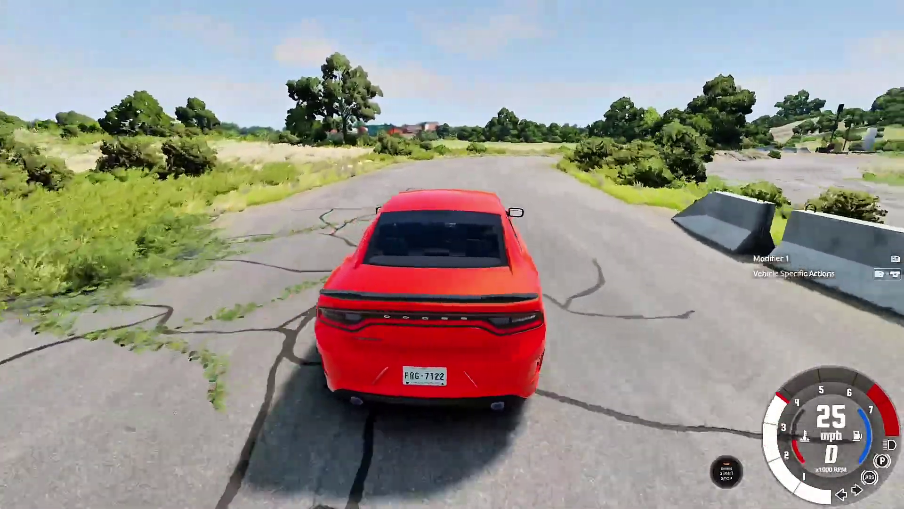
{"action": "key", "text": "Left"}
{"action": "key", "text": "Down"}
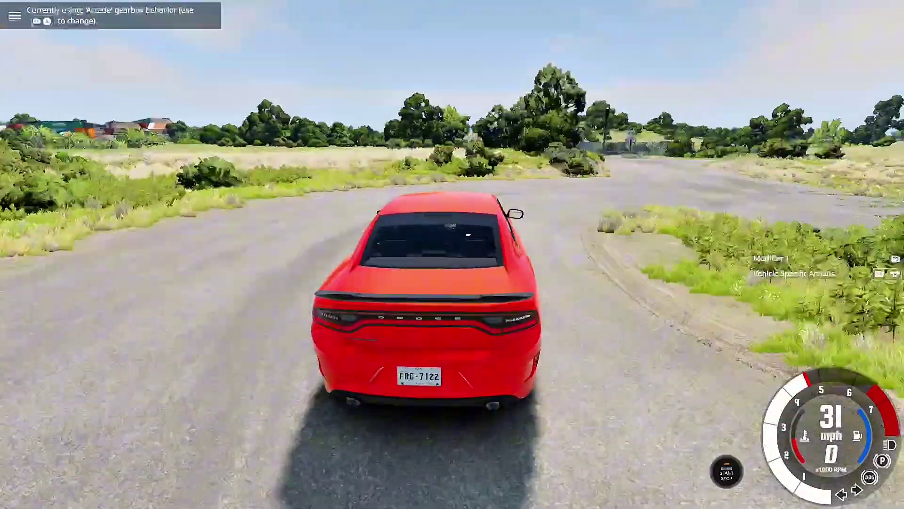
{"action": "key", "text": "Left"}
{"action": "key", "text": "Up"}
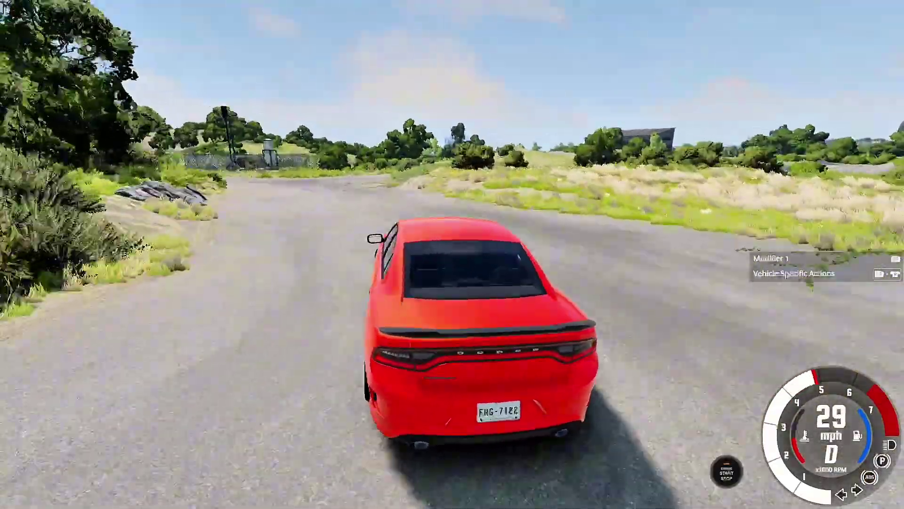
{"action": "key", "text": "Up"}
{"action": "key", "text": "Left"}
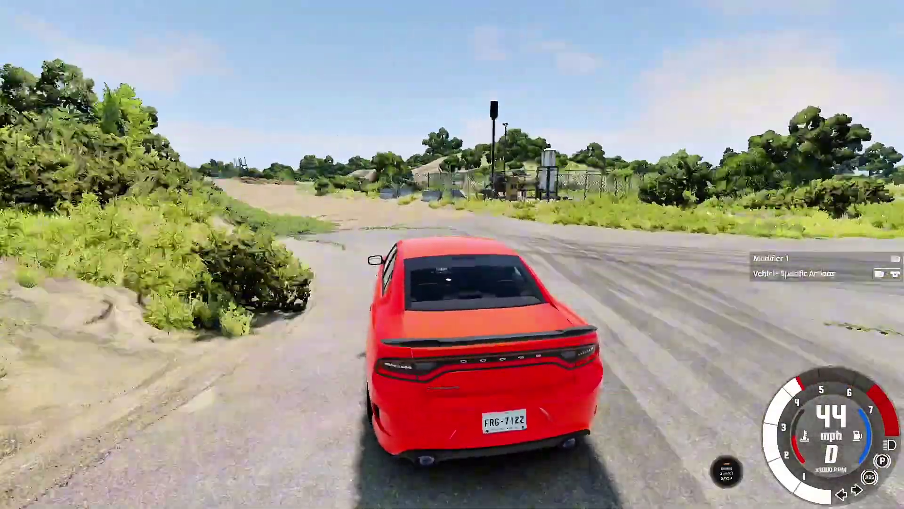
{"action": "key", "text": "Up"}
{"action": "key", "text": "Left"}
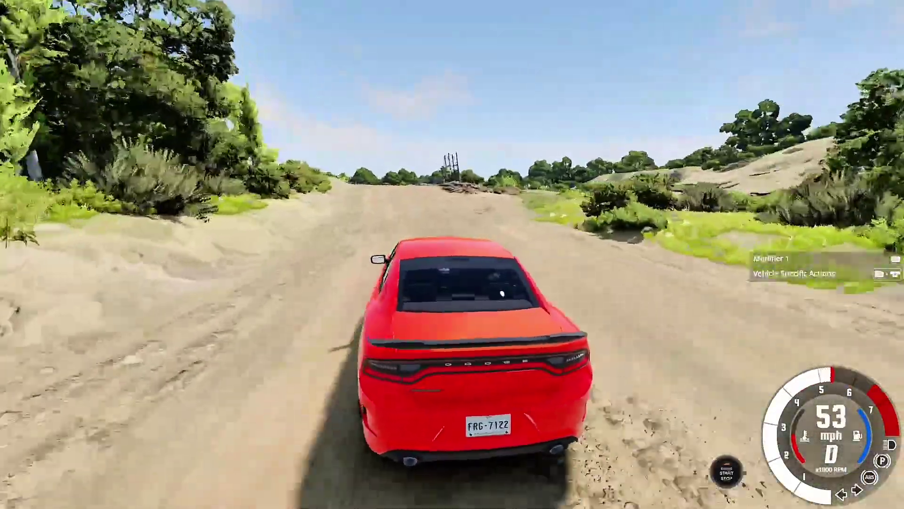
{"action": "key", "text": "Up"}
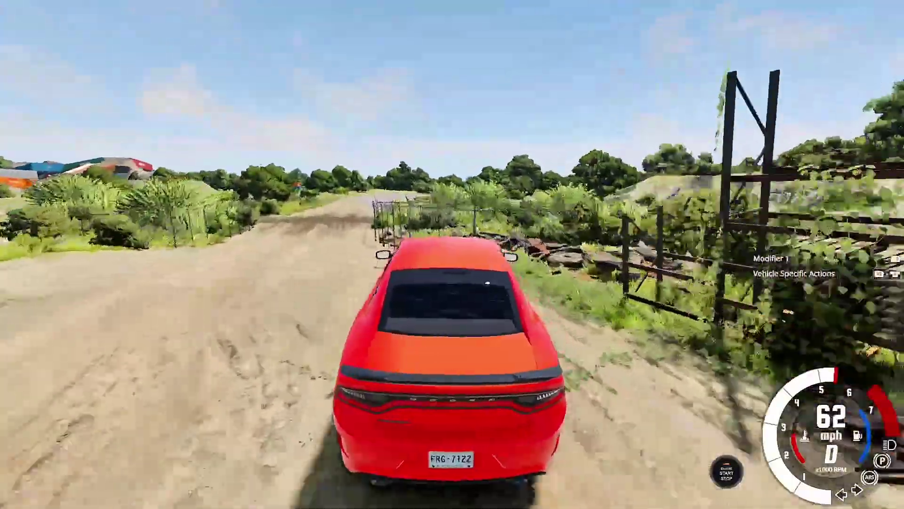
{"action": "key", "text": "Down"}
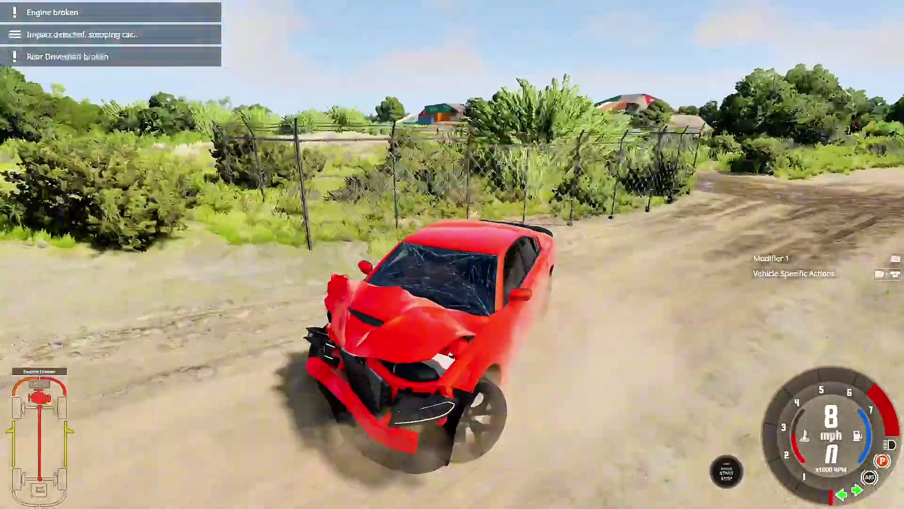